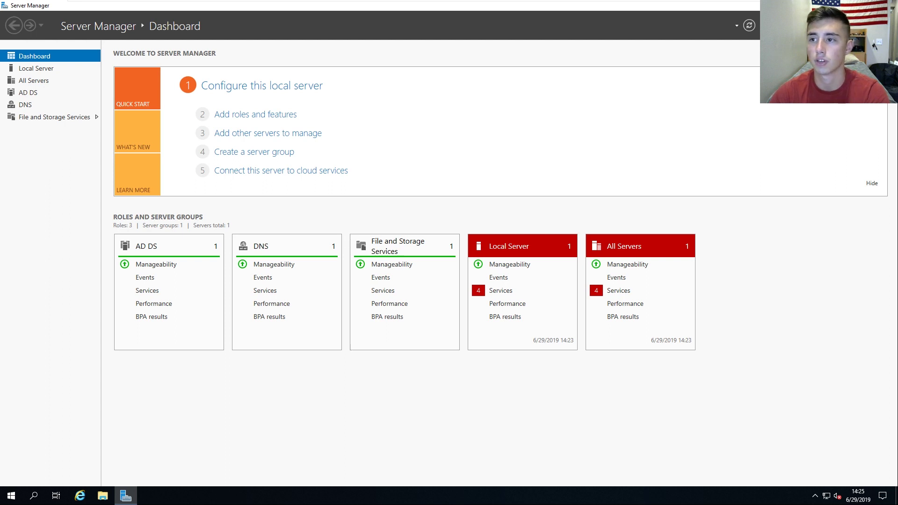
Step: Move past the Before You Begin page of the Add Roles and Features Wizard
{"action": "left_click", "coordinate": [284, 264]}
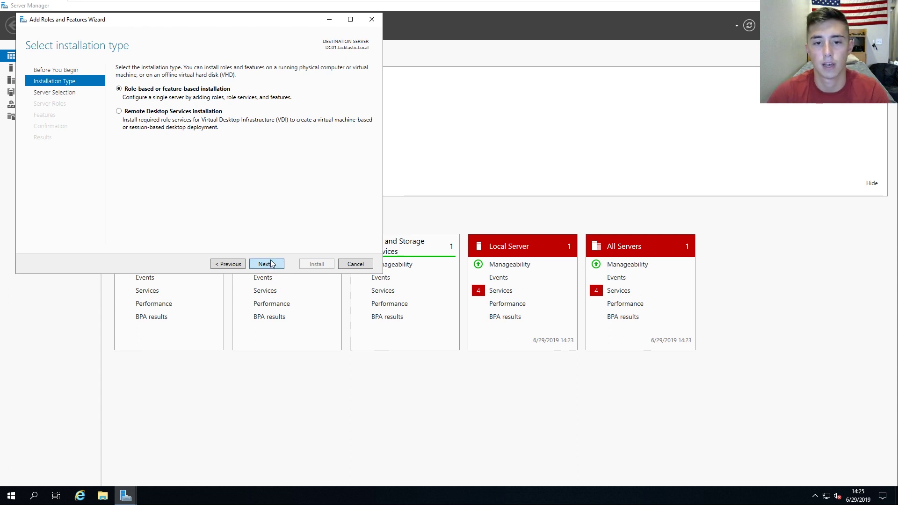
Step: Keep role-based installation on this server and select DHCP Server with its management tools
{"action": "left_click", "coordinate": [271, 263]}
{"action": "left_click", "coordinate": [270, 265]}
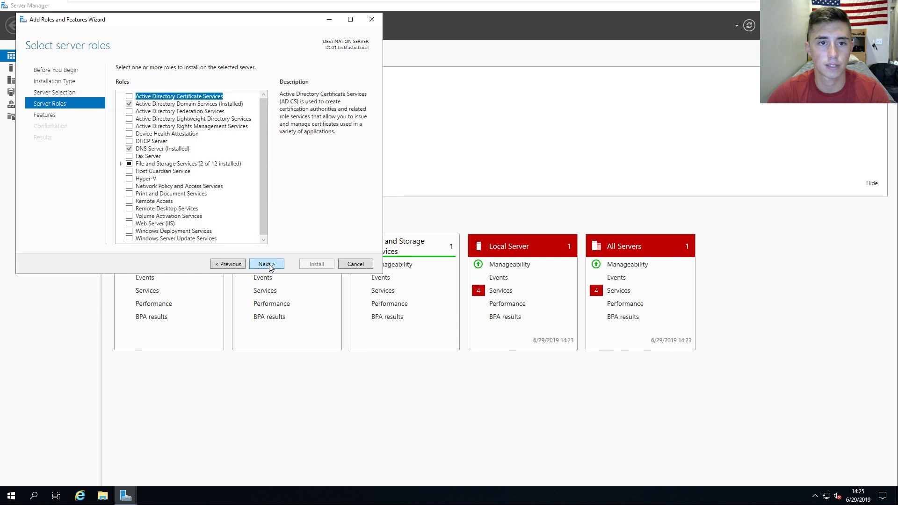
{"action": "left_click", "coordinate": [129, 141]}
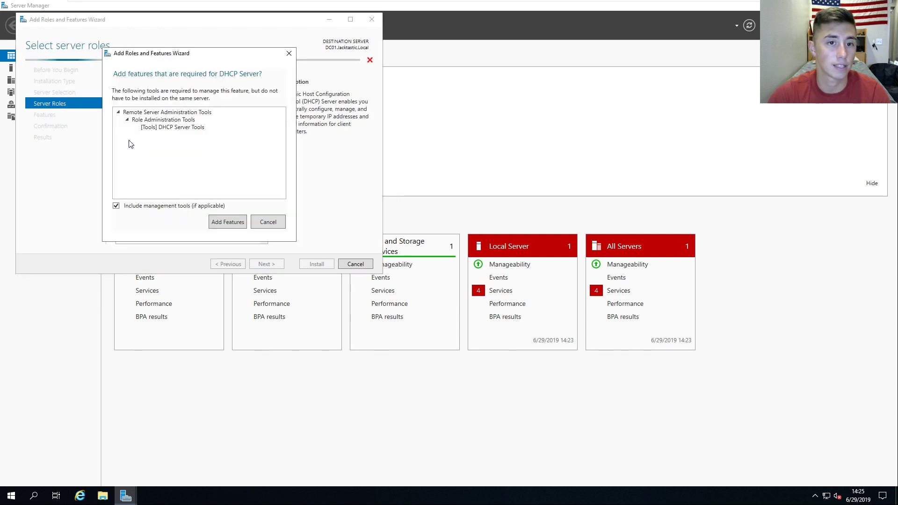
{"action": "left_click", "coordinate": [225, 225]}
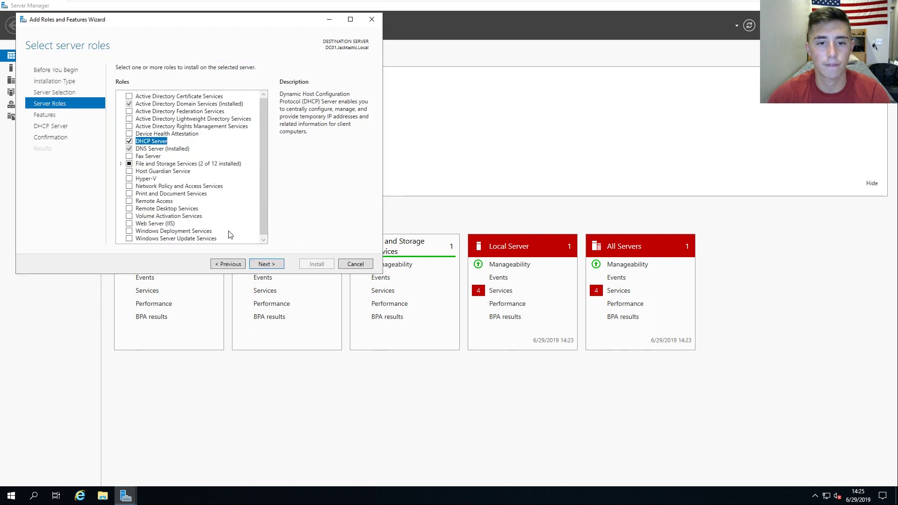
Step: Continue to confirmation, allow automatic restarts, and start the DHCP Server installation
{"action": "left_click", "coordinate": [265, 265]}
{"action": "left_click", "coordinate": [264, 264]}
{"action": "left_click", "coordinate": [265, 265]}
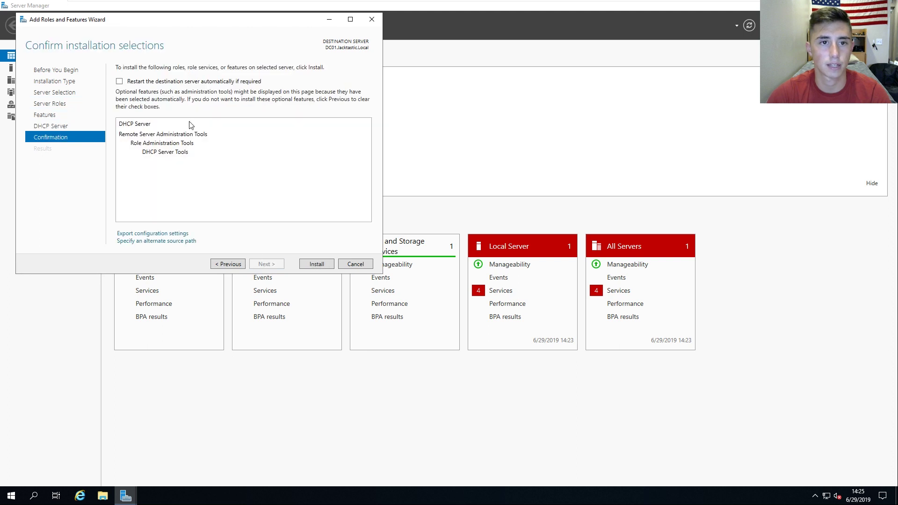
{"action": "left_click", "coordinate": [142, 82]}
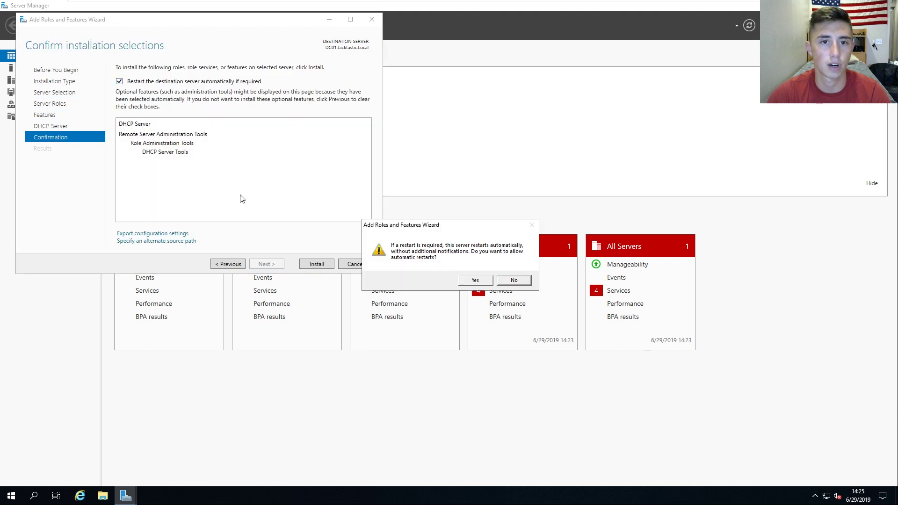
{"action": "left_click", "coordinate": [472, 280]}
{"action": "left_click", "coordinate": [317, 263]}
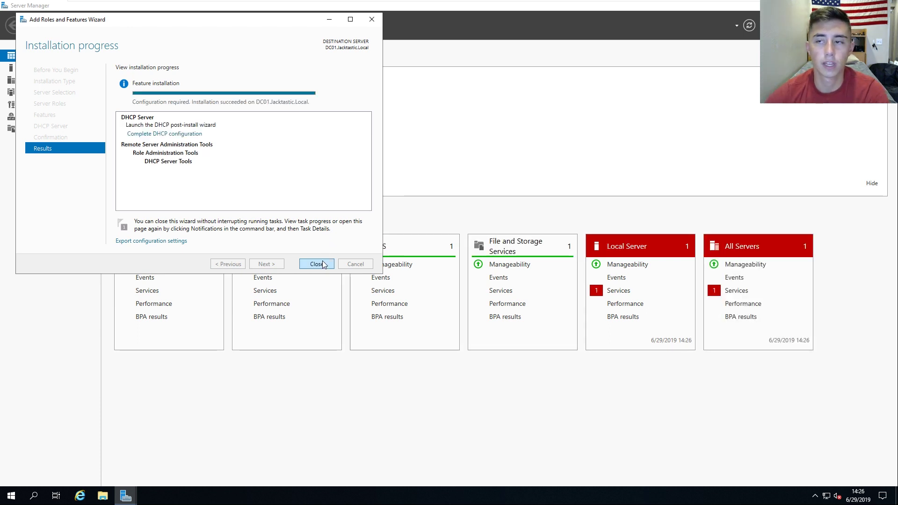
Step: Complete DHCP configuration from the notifications flag, committing security groups and server authorization
{"action": "left_click", "coordinate": [323, 265]}
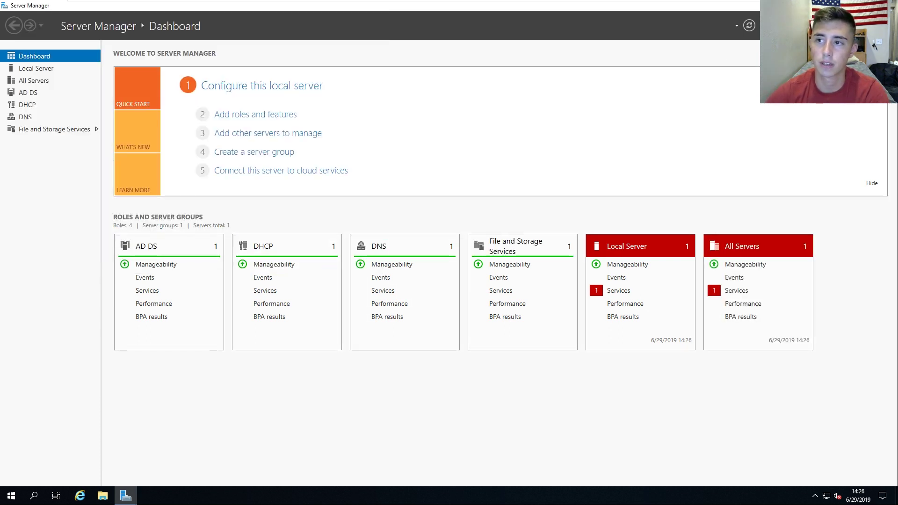
{"action": "left_click", "coordinate": [770, 26]}
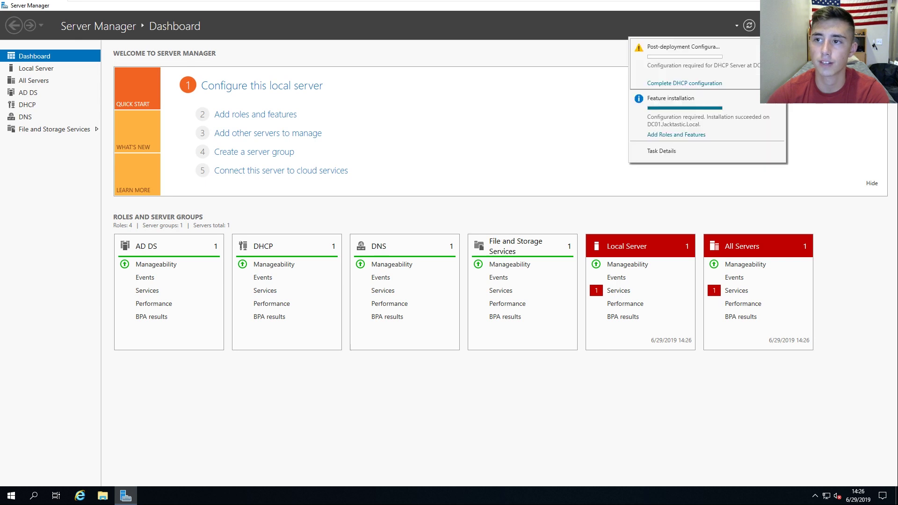
{"action": "left_click", "coordinate": [689, 84]}
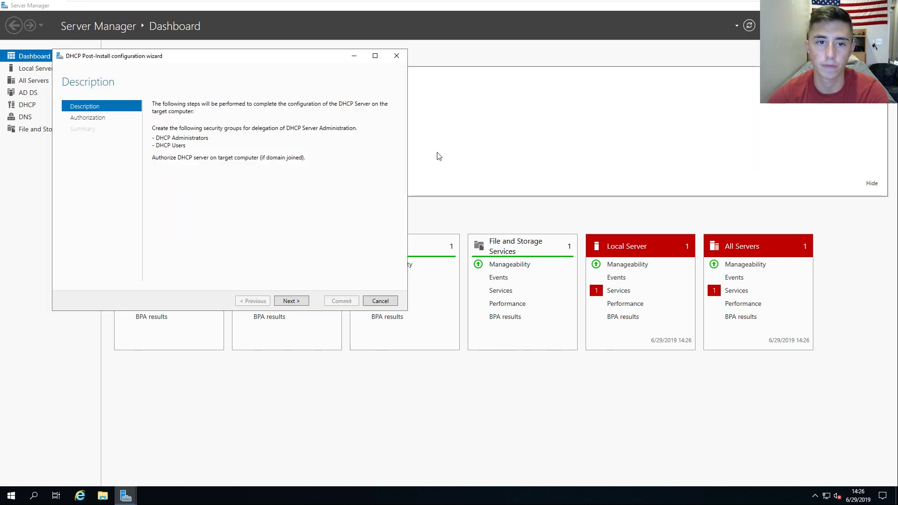
{"action": "left_click", "coordinate": [289, 302]}
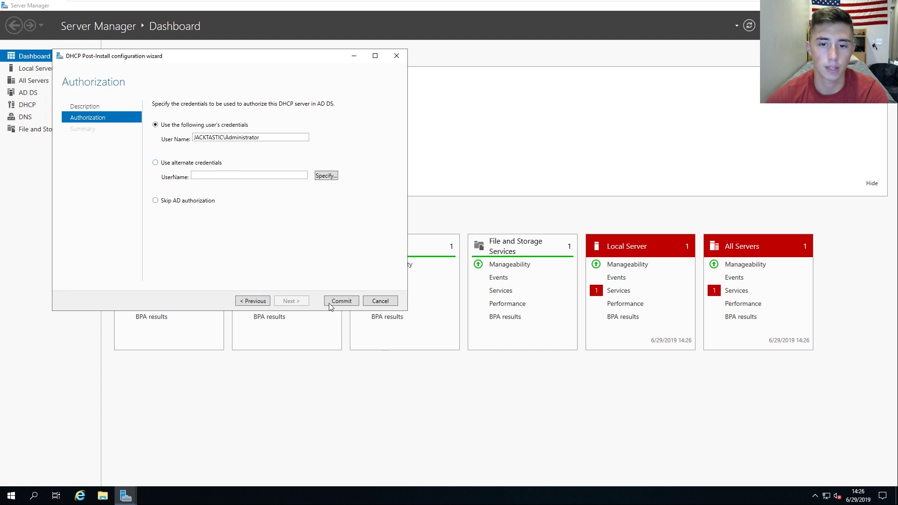
{"action": "left_click", "coordinate": [335, 303]}
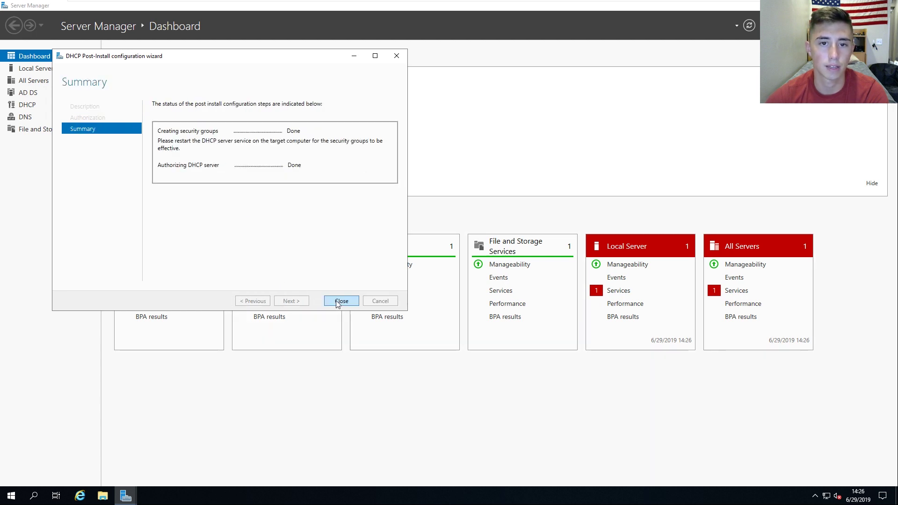
{"action": "left_click", "coordinate": [340, 303]}
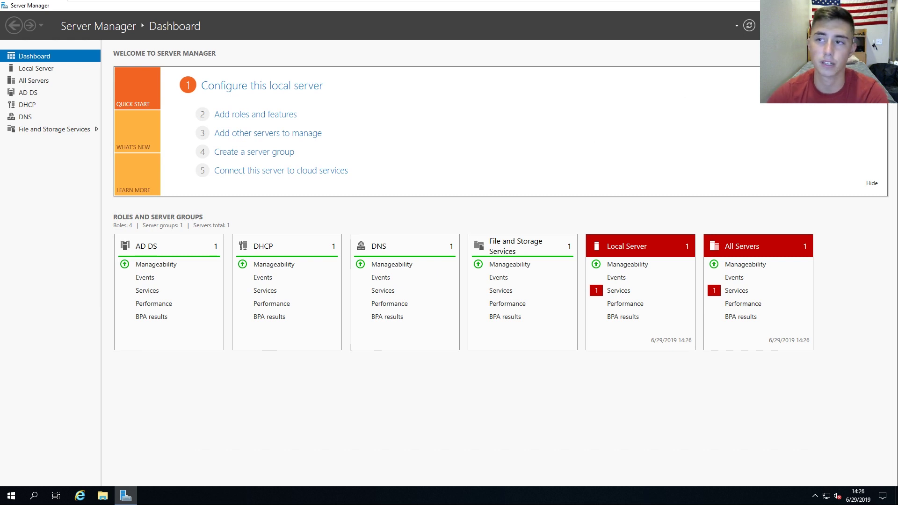
Step: Launch the DHCP console from Tools, maximize it, and expand the server's IPv4 node
{"action": "left_click", "coordinate": [825, 26]}
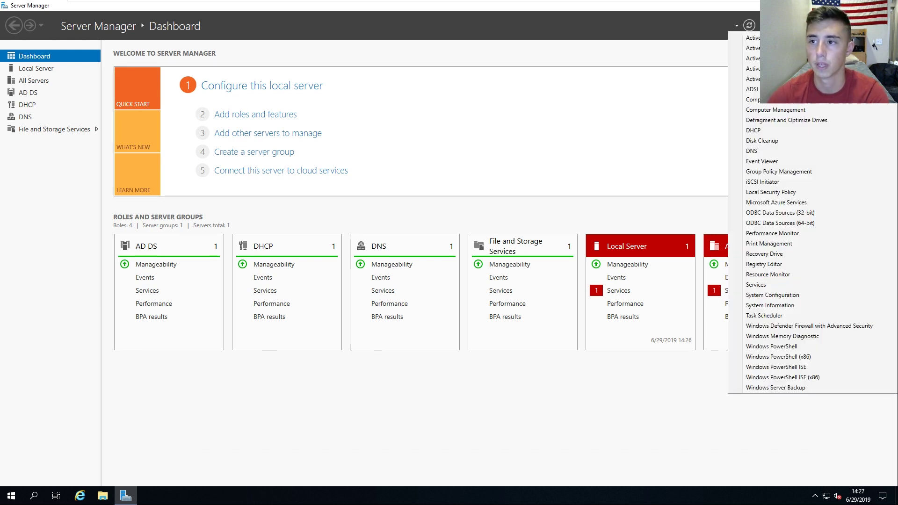
{"action": "left_click", "coordinate": [761, 131]}
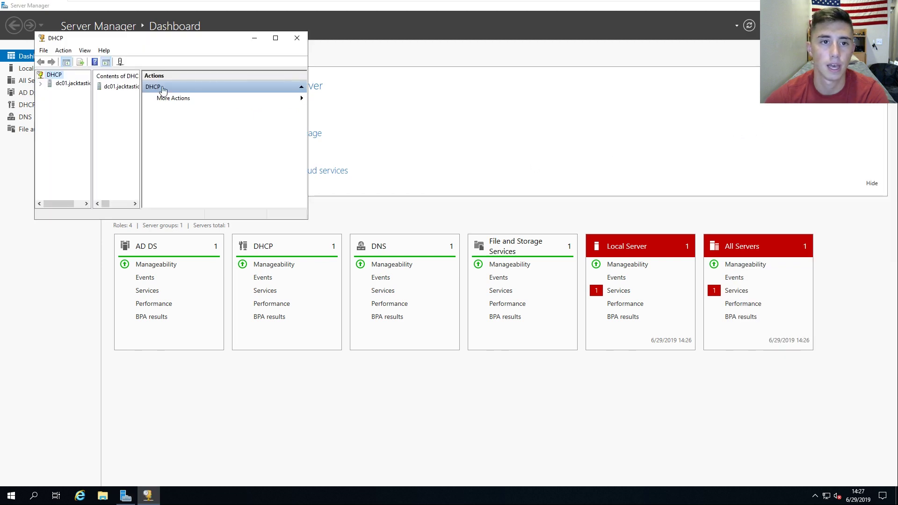
{"action": "left_click", "coordinate": [275, 38]}
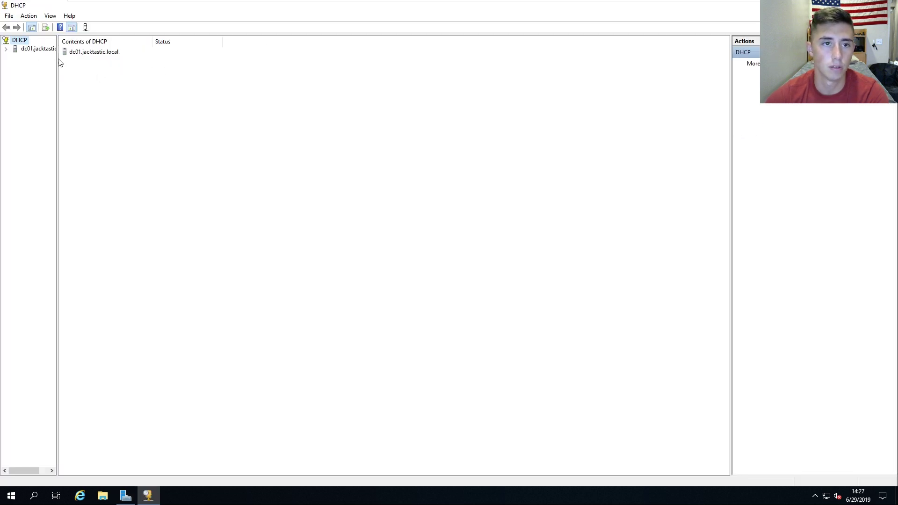
{"action": "left_click_drag", "start_coordinate": [57, 61], "coordinate": [96, 61]}
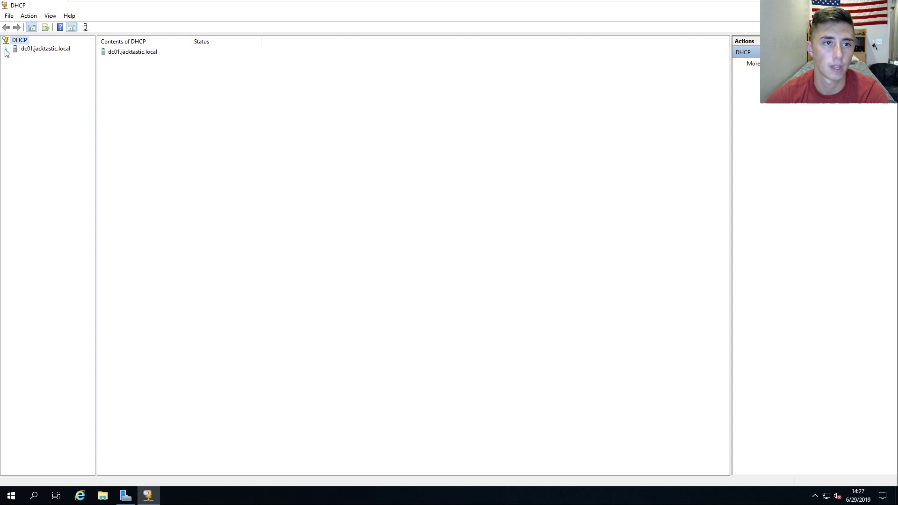
{"action": "left_click", "coordinate": [6, 49]}
{"action": "double_click", "coordinate": [26, 58]}
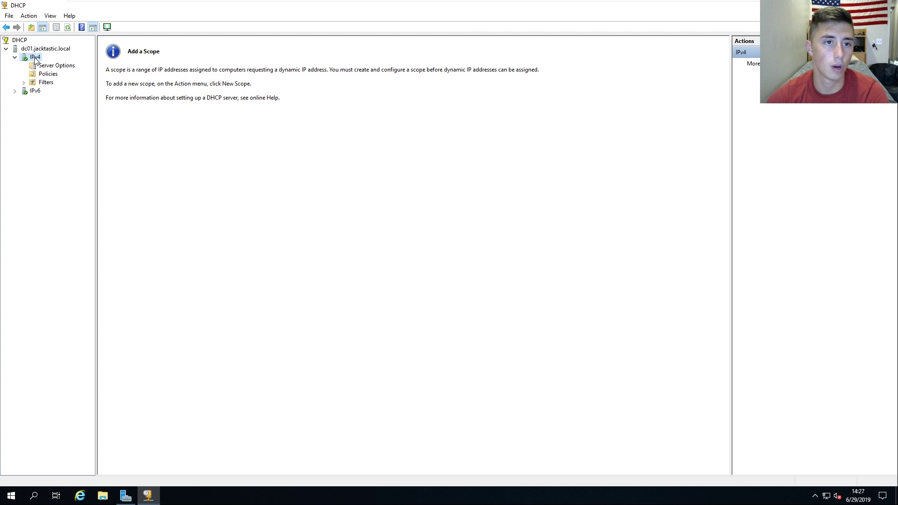
{"action": "right_click", "coordinate": [35, 58]}
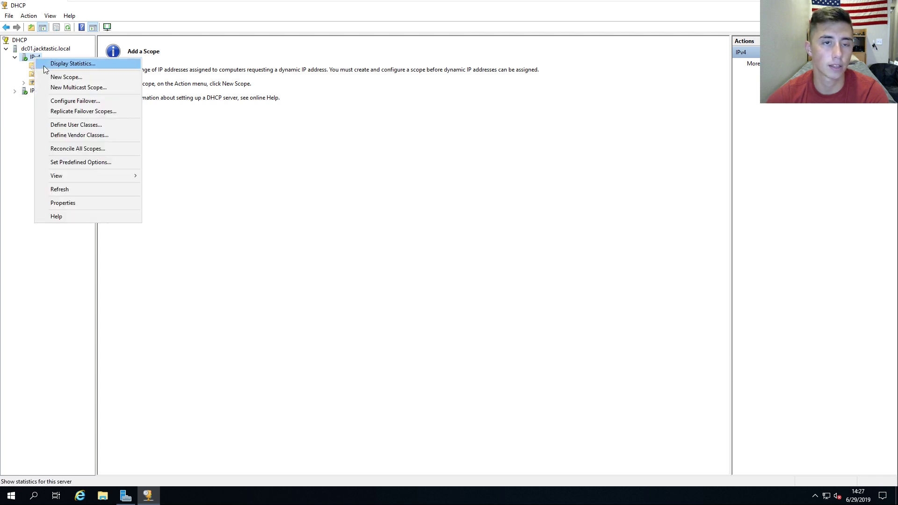
Step: Start a New Scope on IPv4 and name it 'Client Machines'
{"action": "left_click", "coordinate": [66, 77]}
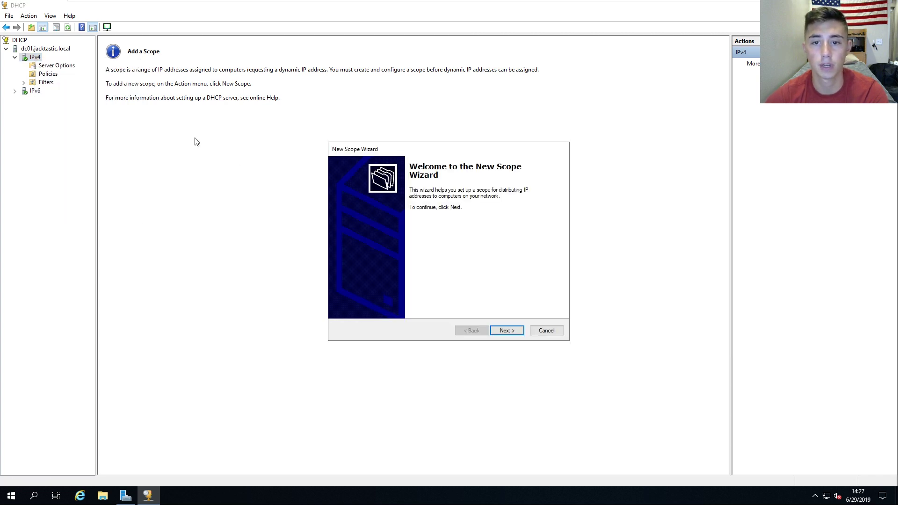
{"action": "left_click", "coordinate": [501, 329]}
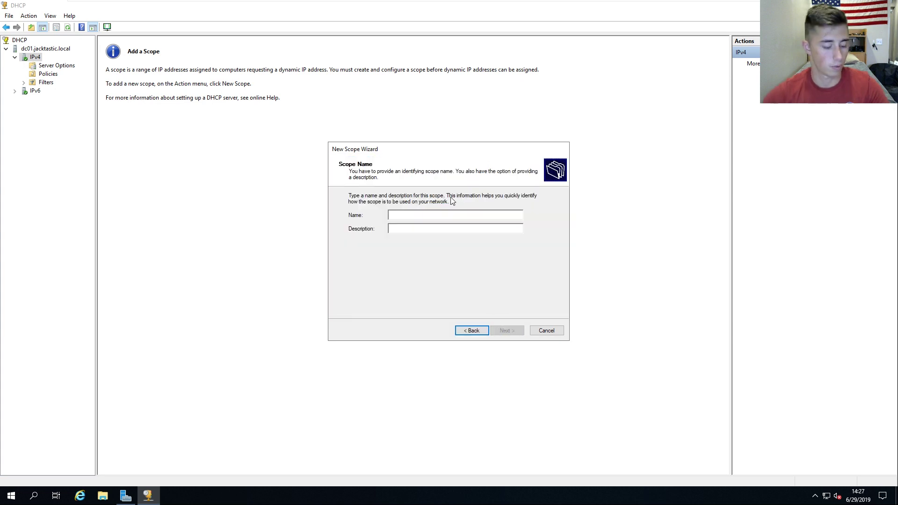
{"action": "type", "text": "Client Machines"}
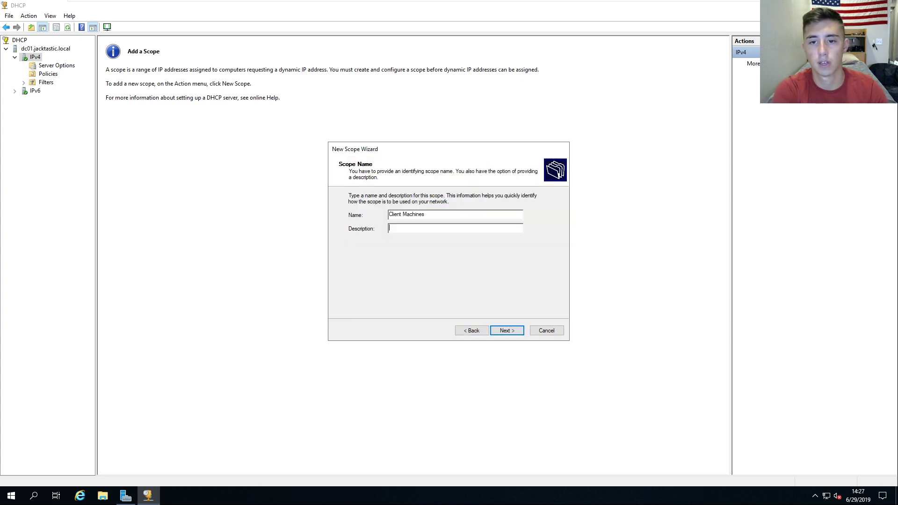
{"action": "key", "text": "Return"}
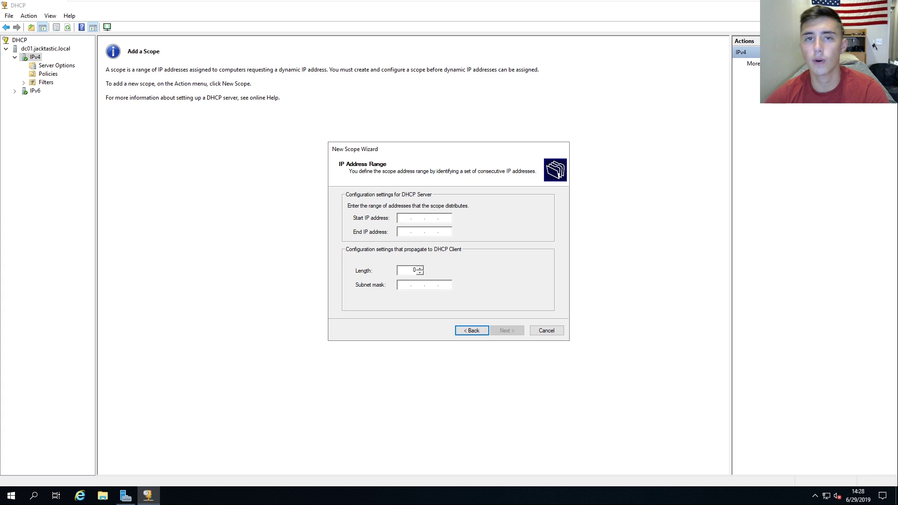
Step: Enter the scope range 192.168.1.115 to 192.168.1.145, keeping the /24 mask
{"action": "type", "text": "192 . 1"}
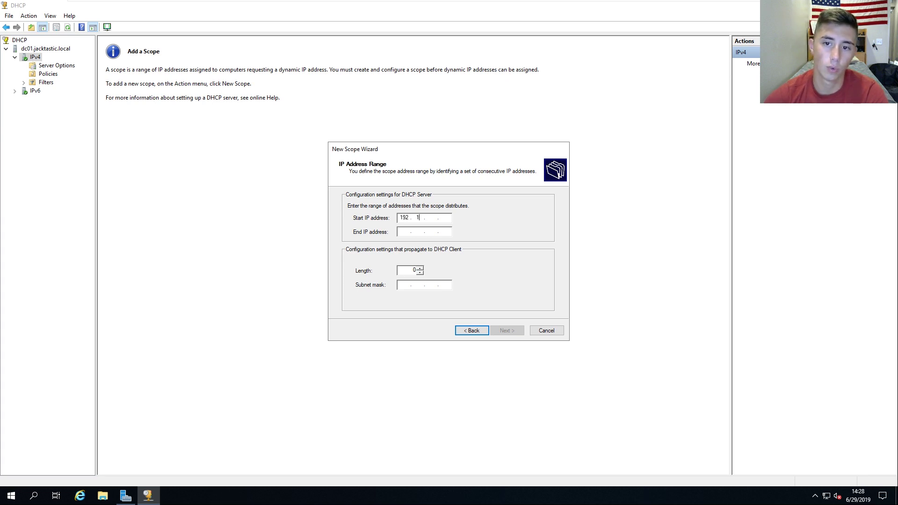
{"action": "type", "text": "68 . "}
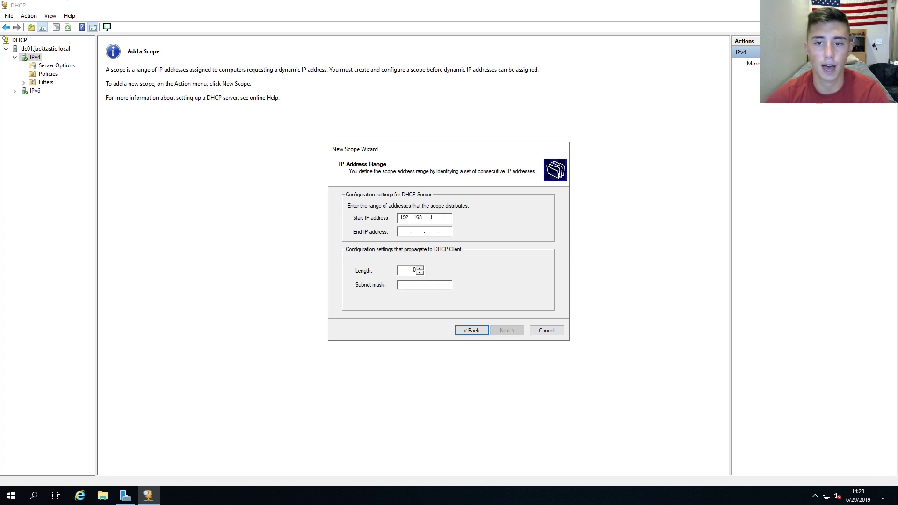
{"action": "type", "text": "1 . 1"}
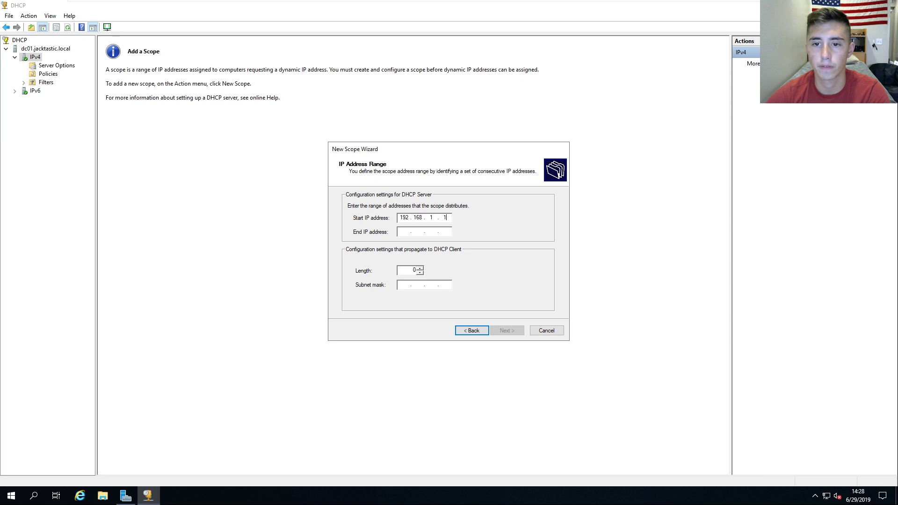
{"action": "type", "text": "15"}
{"action": "left_click", "coordinate": [404, 232]}
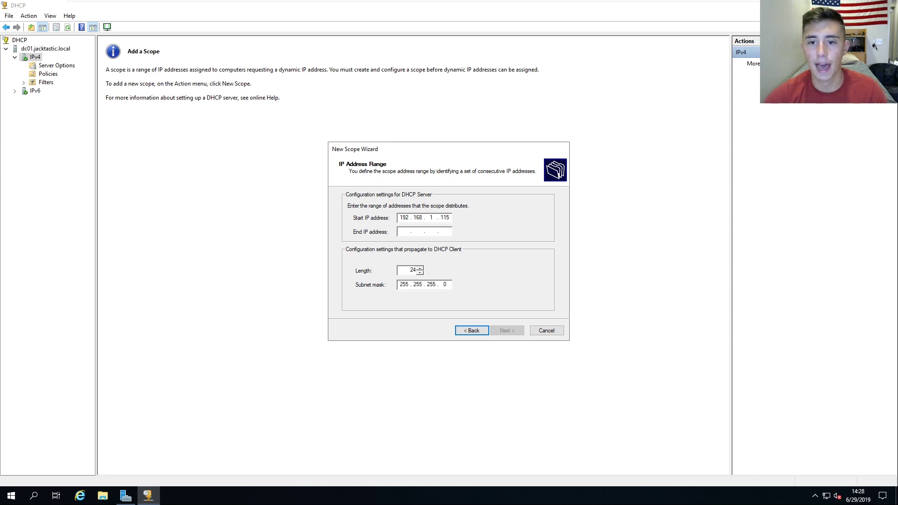
{"action": "type", "text": "192 . 168 . 1 ."}
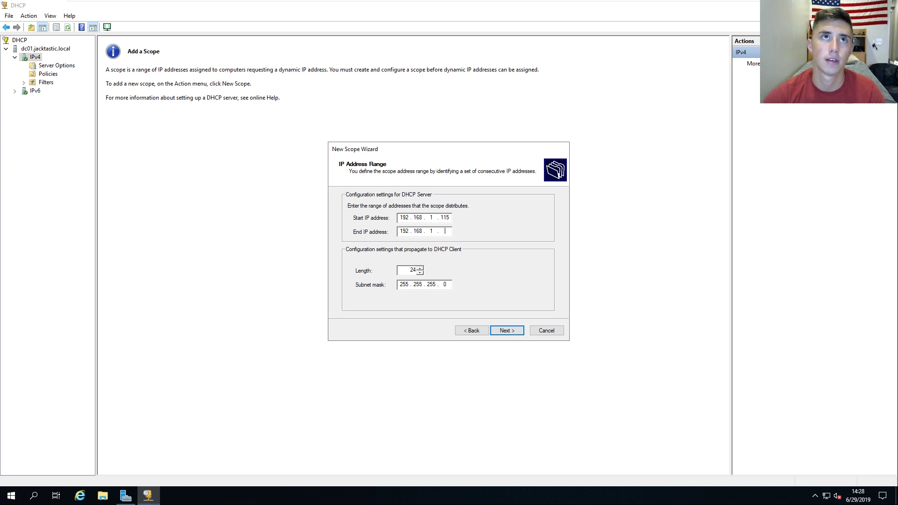
{"action": "type", "text": " 145"}
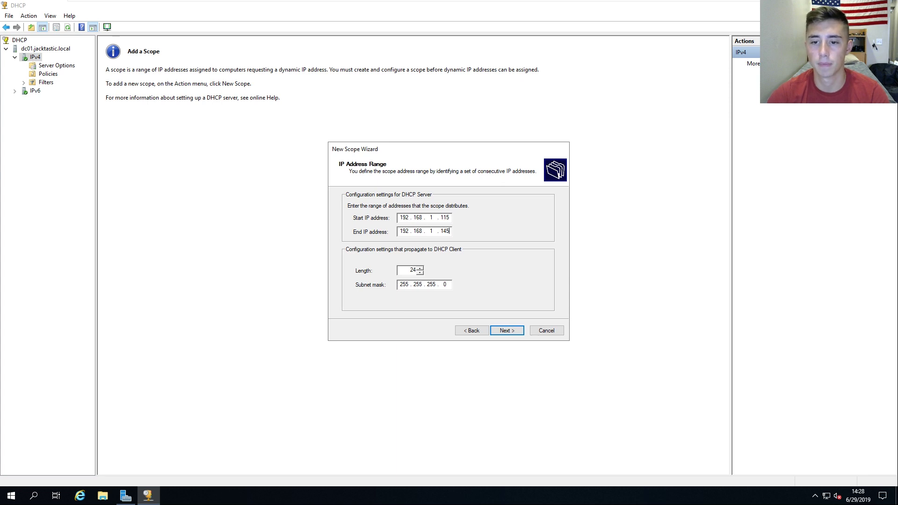
{"action": "left_click", "coordinate": [507, 330]}
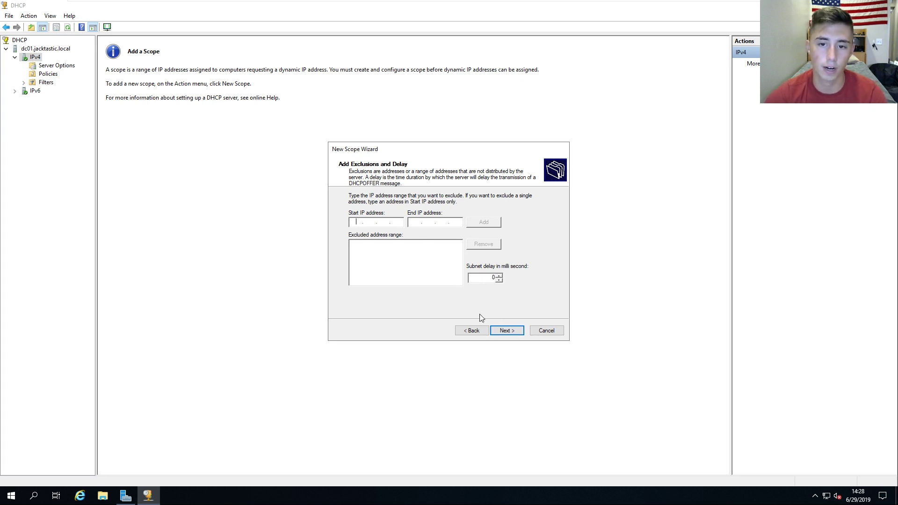
{"action": "type", "text": "192.168.1."}
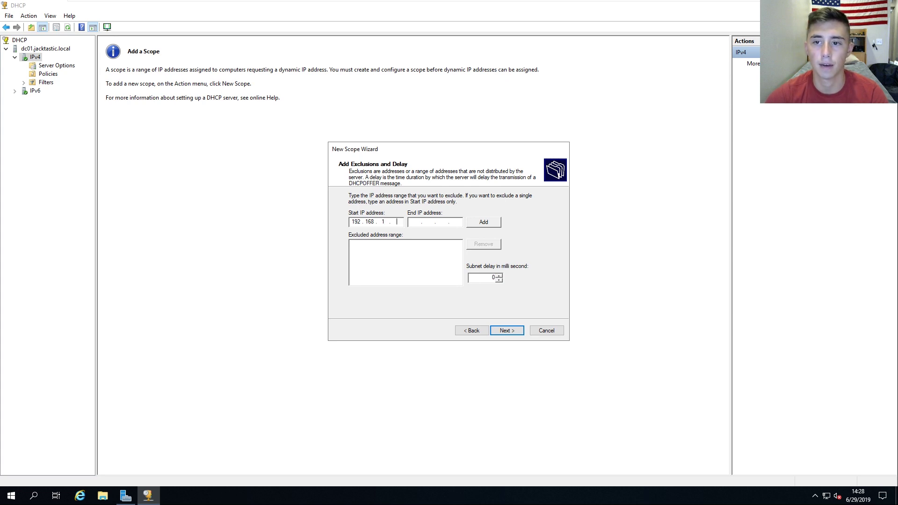
{"action": "type", "text": "122"}
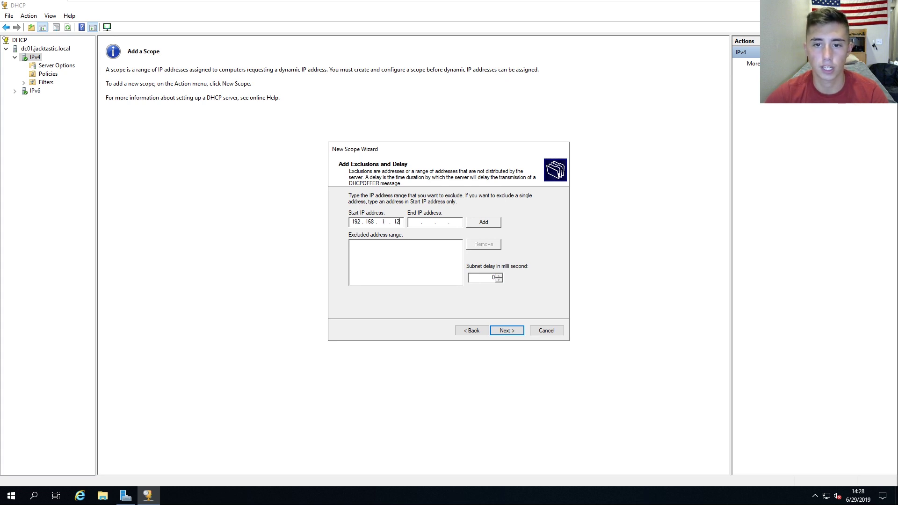
{"action": "key", "text": "BackSpace"}
{"action": "key", "text": "BackSpace"}
{"action": "key", "text": "BackSpace"}
{"action": "key", "text": "BackSpace"}
{"action": "key", "text": "BackSpace"}
{"action": "key", "text": "BackSpace"}
{"action": "key", "text": "BackSpace"}
{"action": "key", "text": "BackSpace"}
{"action": "key", "text": "BackSpace"}
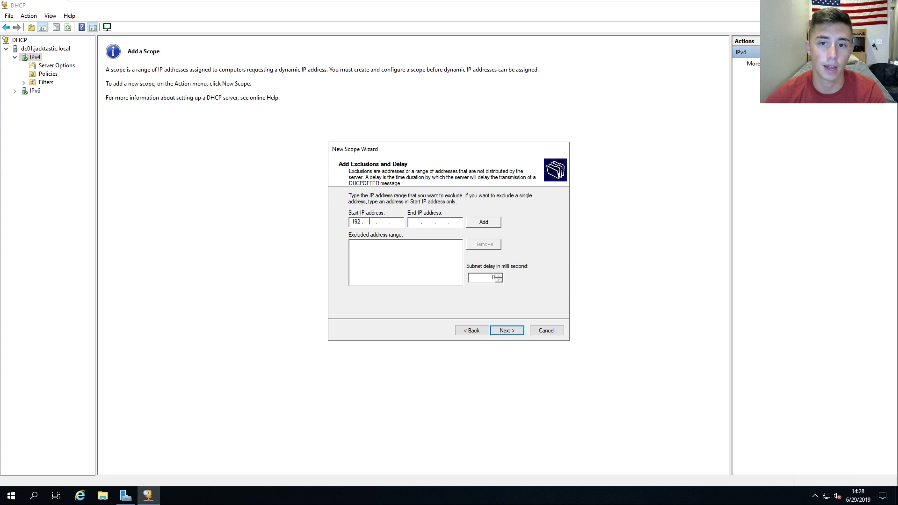
{"action": "key", "text": "BackSpace"}
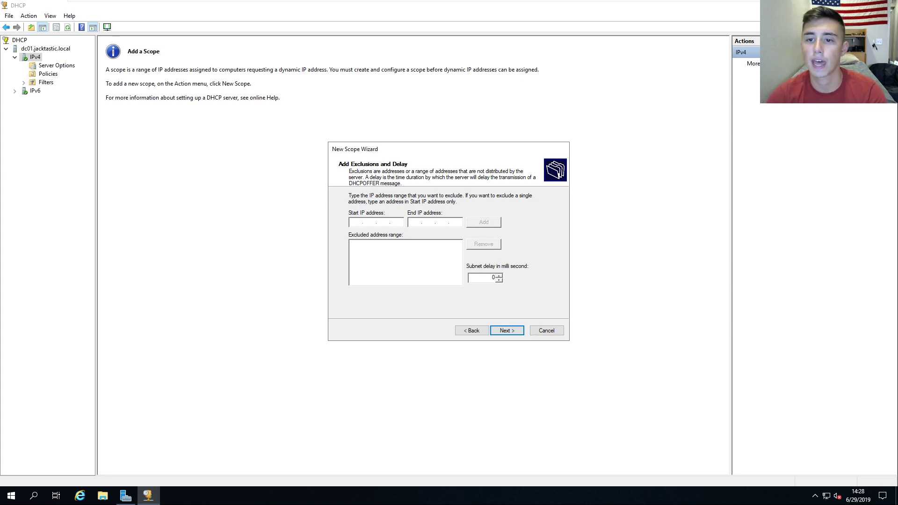
Step: Skip exclusions, keep the default lease duration, and add router 192.168.1.1
{"action": "left_click", "coordinate": [507, 331]}
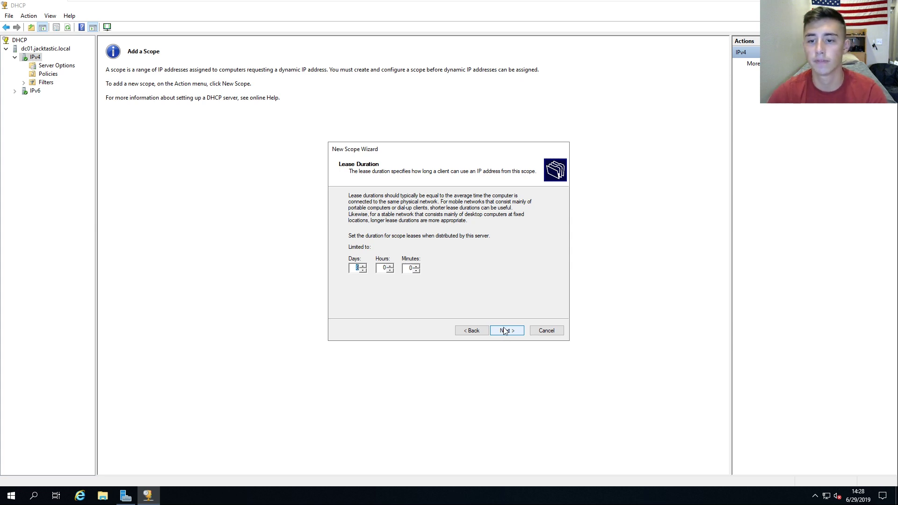
{"action": "left_click", "coordinate": [505, 331]}
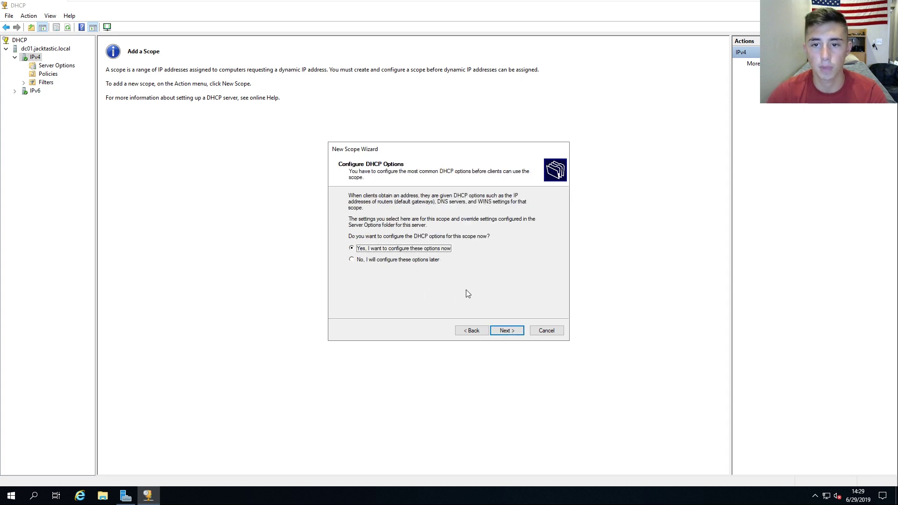
{"action": "left_click", "coordinate": [502, 331]}
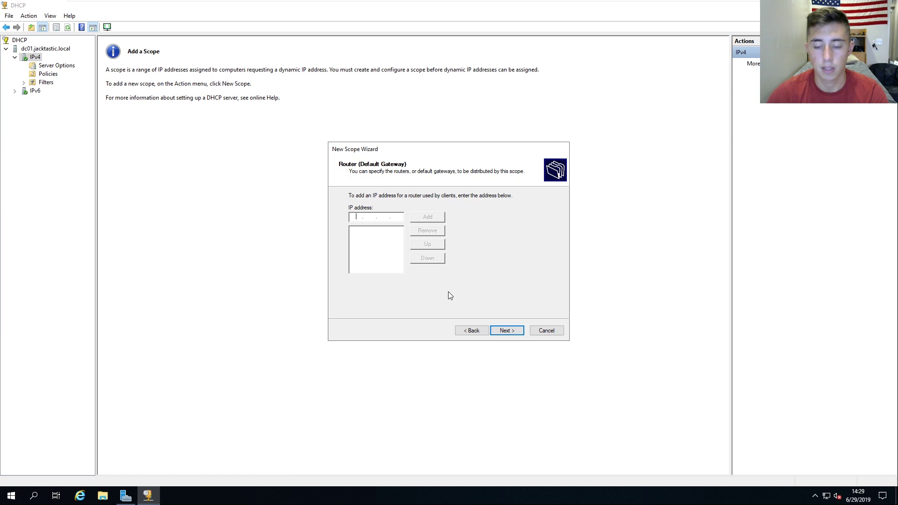
{"action": "type", "text": "192 . 168 . 1 . 1"}
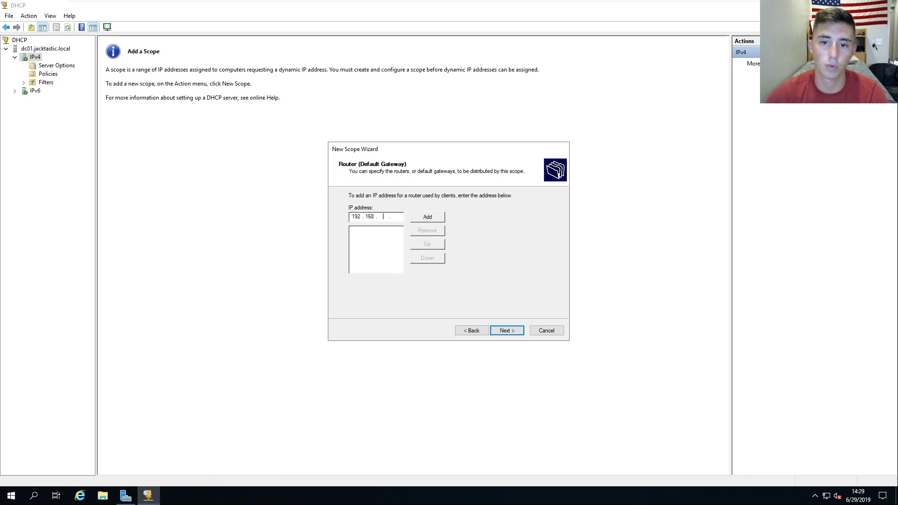
{"action": "left_click", "coordinate": [423, 218]}
Step: Accept DNS server 192.168.1.100, skip WINS, and activate the scope now
{"action": "left_click", "coordinate": [501, 330]}
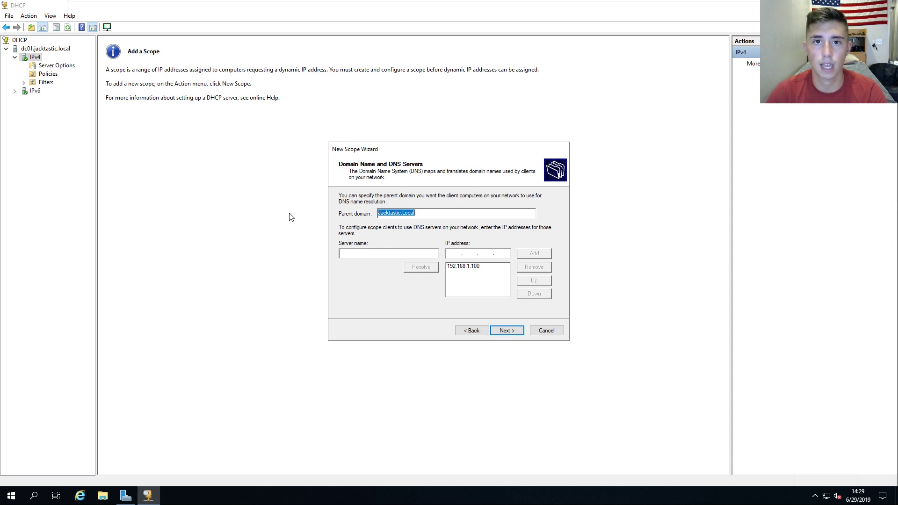
{"action": "left_click", "coordinate": [504, 333]}
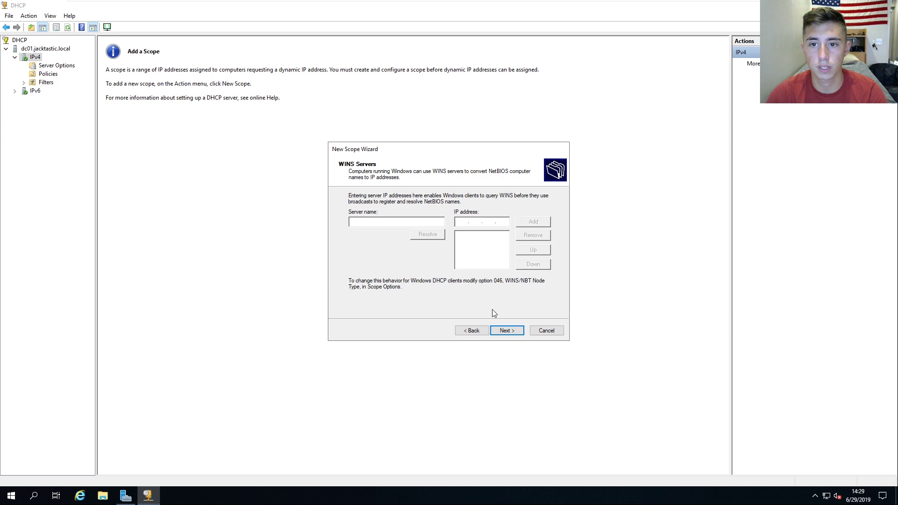
{"action": "left_click", "coordinate": [510, 333]}
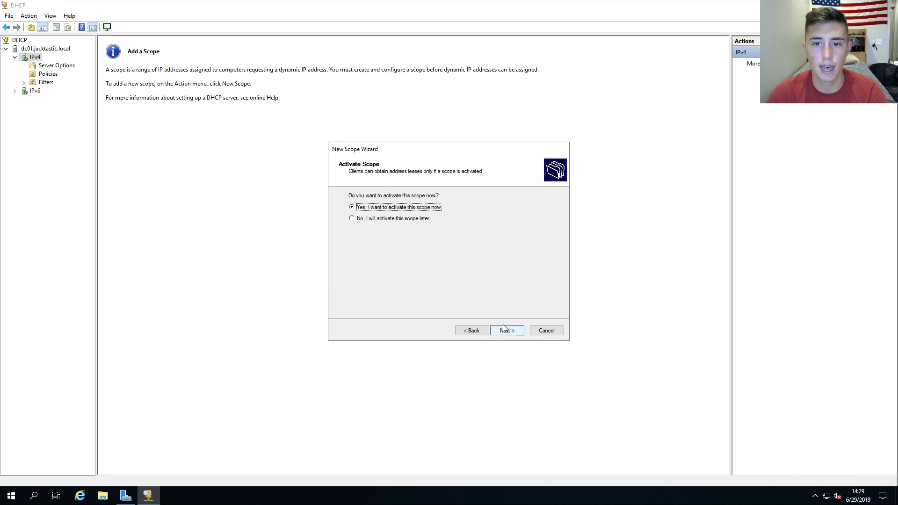
{"action": "left_click", "coordinate": [507, 330]}
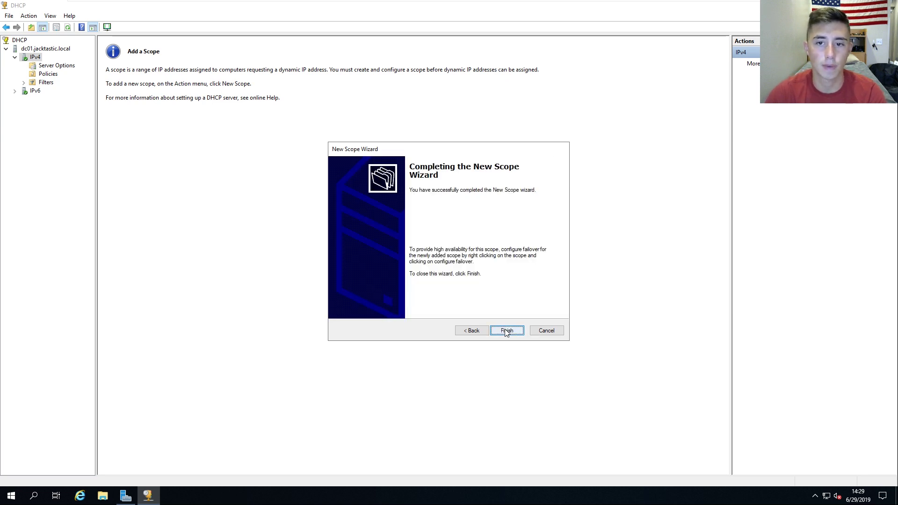
{"action": "left_click", "coordinate": [506, 330]}
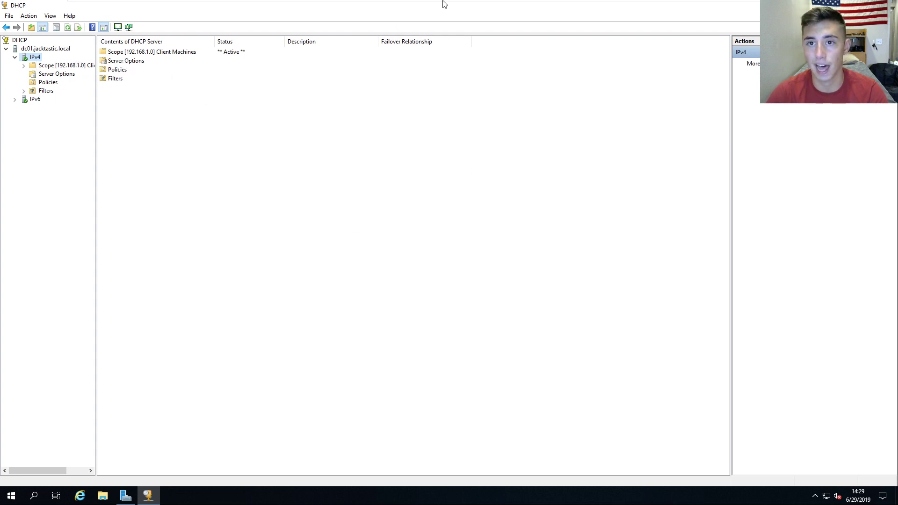
Step: Switch to the PC01 client machine's desktop
{"action": "mouse_move", "coordinate": [443, 3]}
{"action": "left_click", "coordinate": [475, 8]}
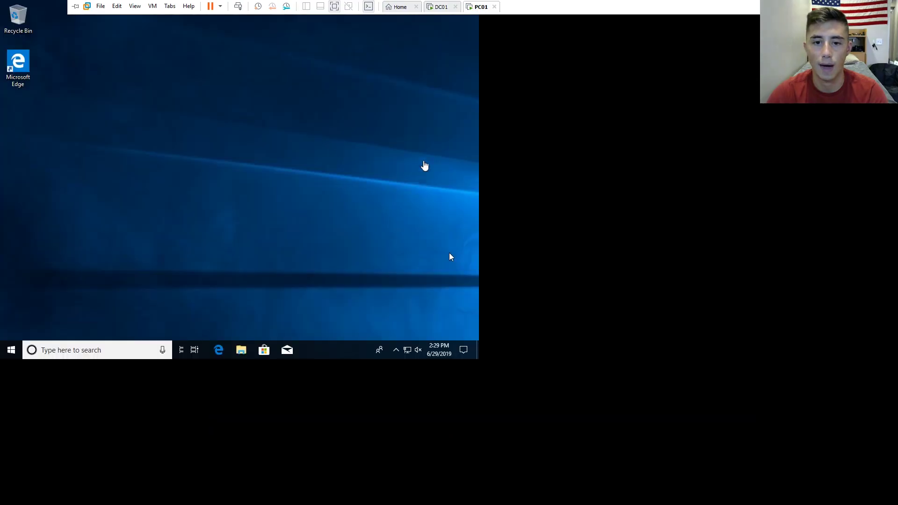
{"action": "right_click", "coordinate": [423, 192]}
{"action": "left_click", "coordinate": [374, 280]}
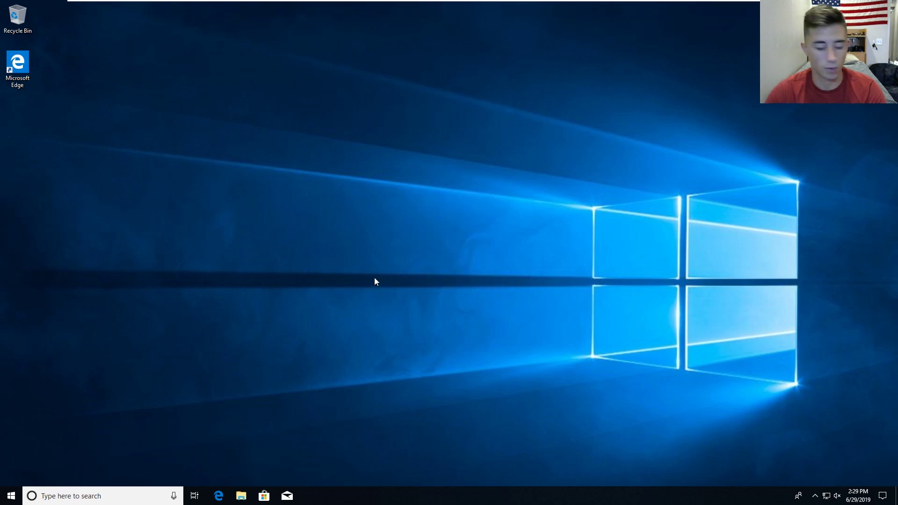
Step: Run ipconfig /all in Command Prompt and highlight the IPv4 address 192.168.1.110
{"action": "key", "text": "super+r"}
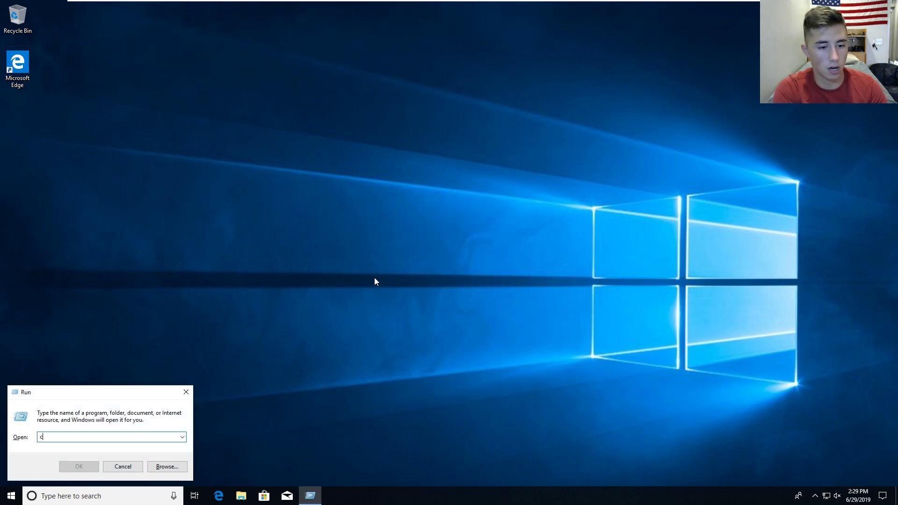
{"action": "type", "text": "cmd"}
{"action": "key", "text": "Return"}
{"action": "type", "text": "ipco"}
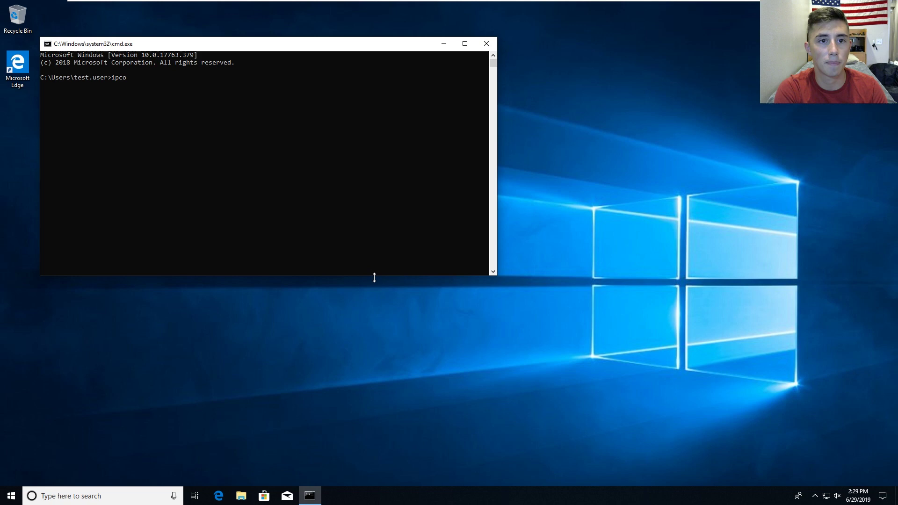
{"action": "type", "text": "nfig /all"}
{"action": "key", "text": "Return"}
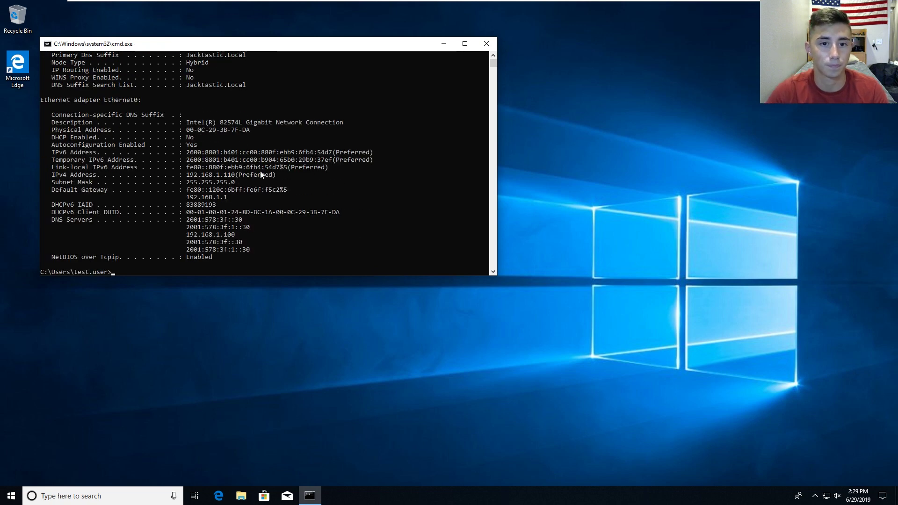
{"action": "scroll", "coordinate": [179, 141], "scroll_direction": "up", "scroll_amount": 1}
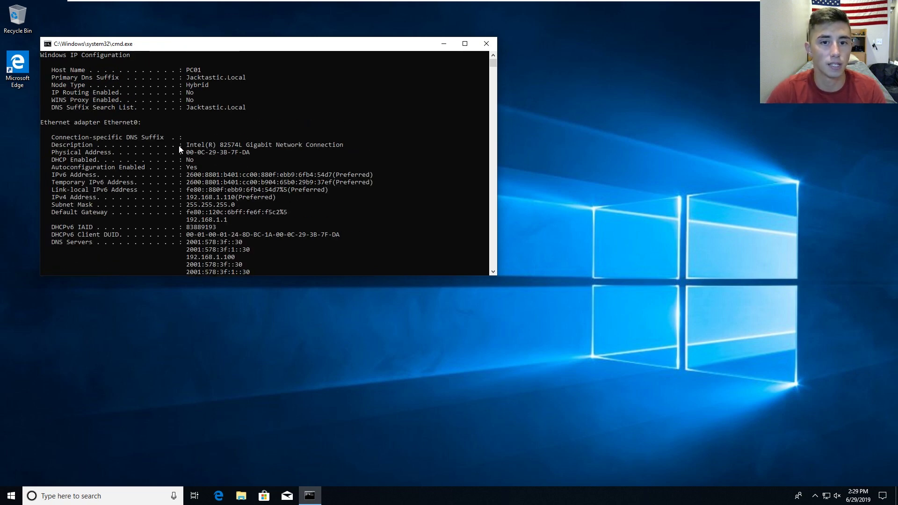
{"action": "left_click_drag", "start_coordinate": [276, 200], "coordinate": [187, 200]}
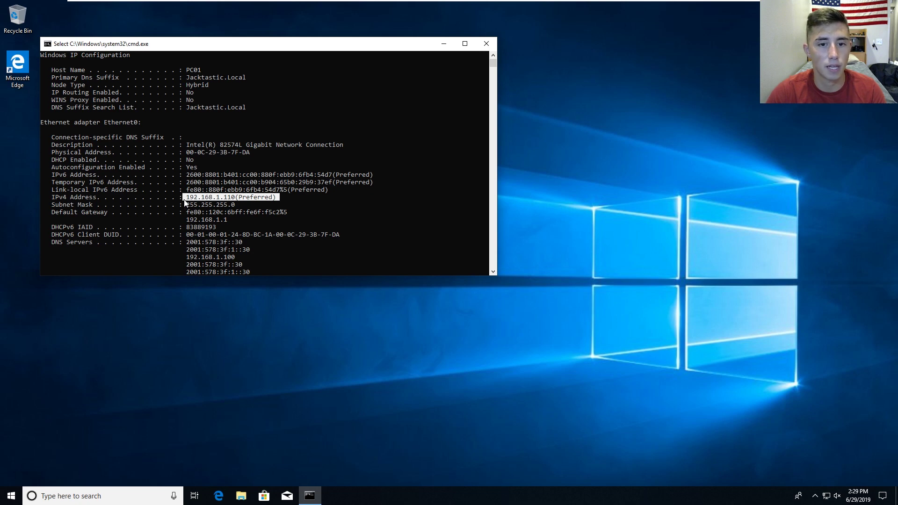
Step: Open Ethernet0's properties from Network & Internet settings, entering the admin username and password
{"action": "right_click", "coordinate": [826, 495]}
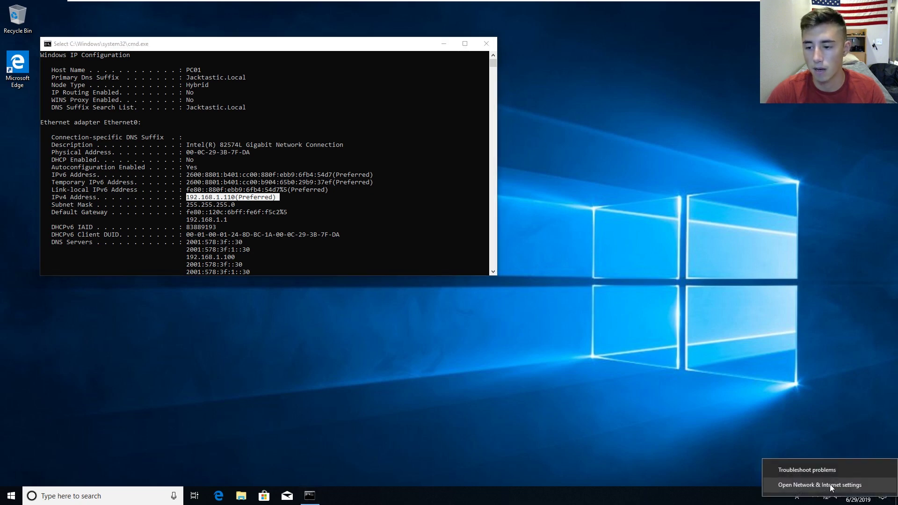
{"action": "left_click", "coordinate": [815, 488]}
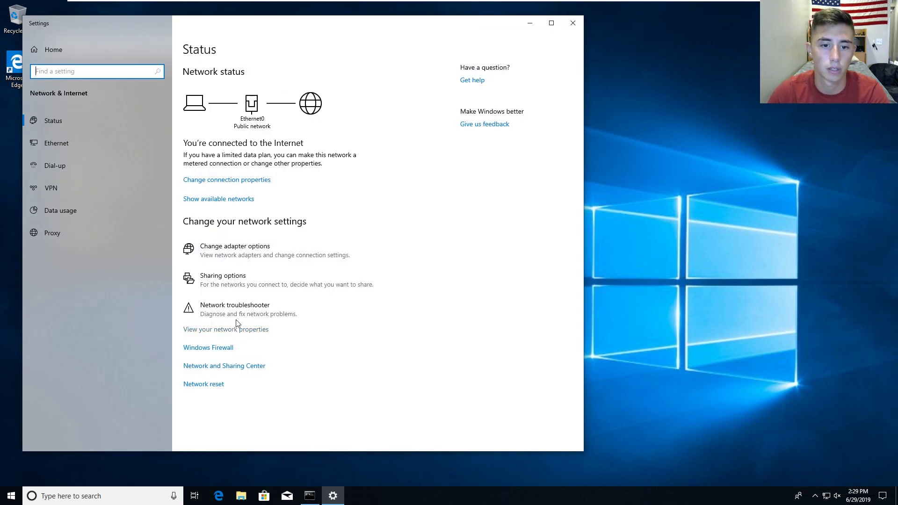
{"action": "left_click", "coordinate": [226, 255]}
{"action": "double_click", "coordinate": [245, 168]}
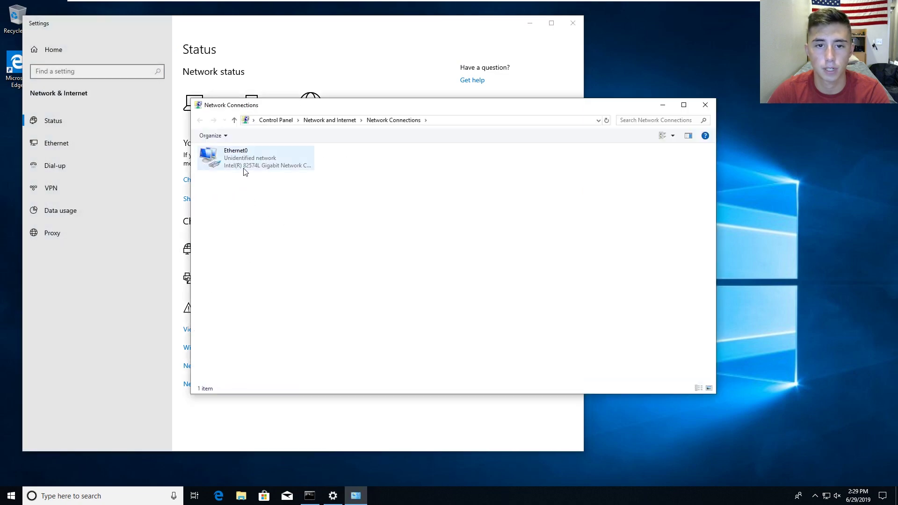
{"action": "left_click", "coordinate": [391, 325]}
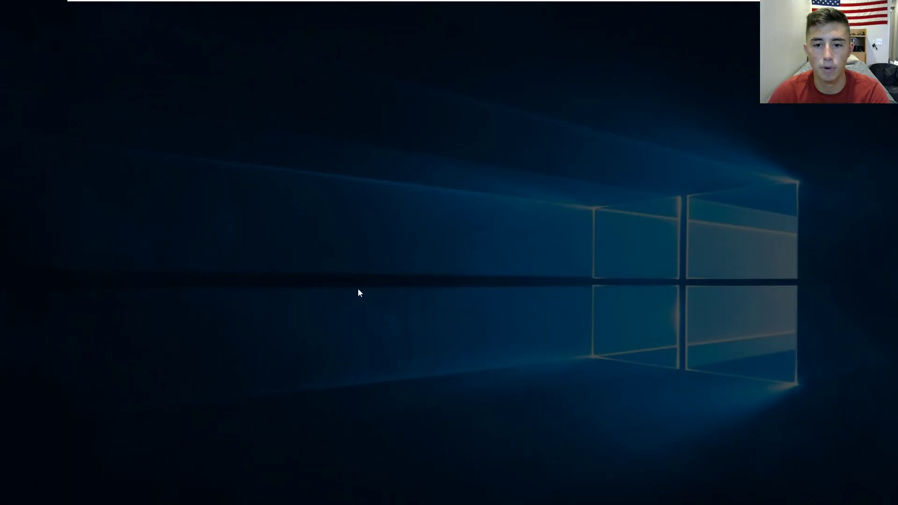
{"action": "type", "text": ".\\"}
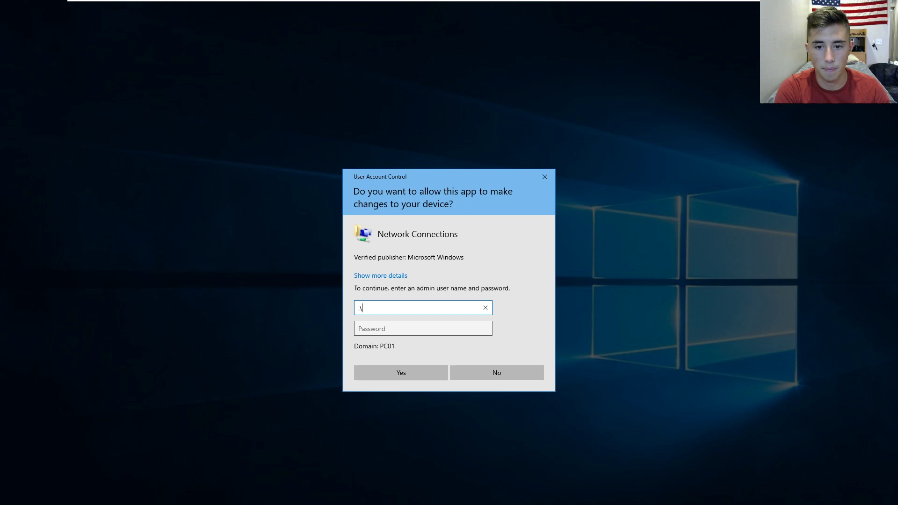
{"action": "type", "text": "root"}
{"action": "key", "text": "Tab"}
{"action": "type", "text": "••"}
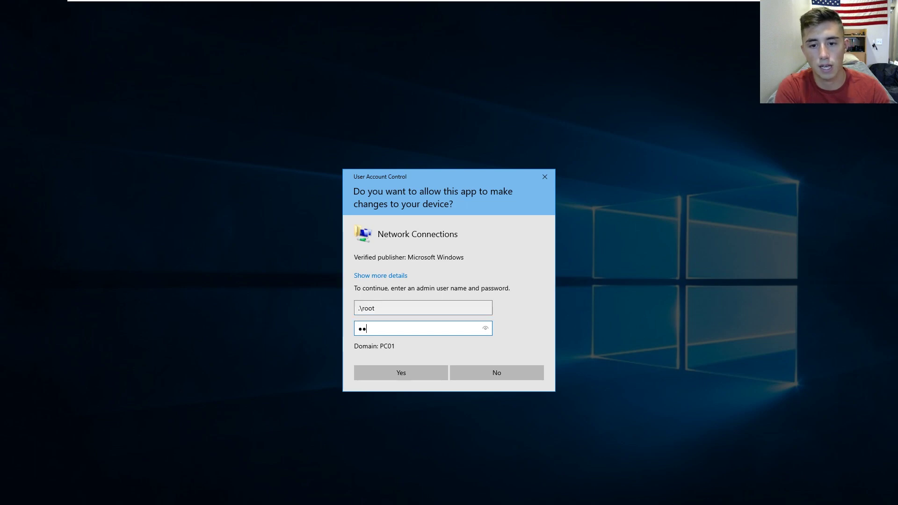
{"action": "type", "text": "•••"}
{"action": "key", "text": "Return"}
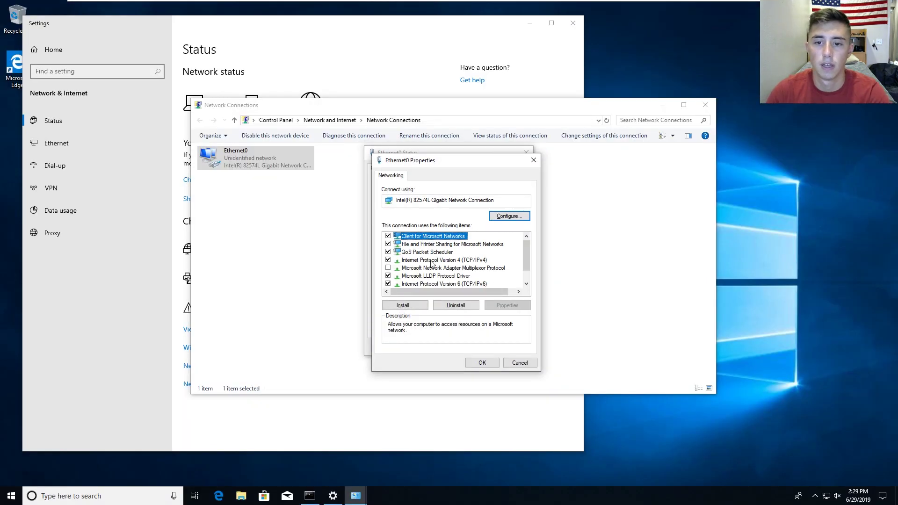
Step: Set Ethernet0's IPv4 to obtain its address automatically, save, and close the dialogs
{"action": "left_click", "coordinate": [449, 260]}
{"action": "left_click", "coordinate": [507, 305]}
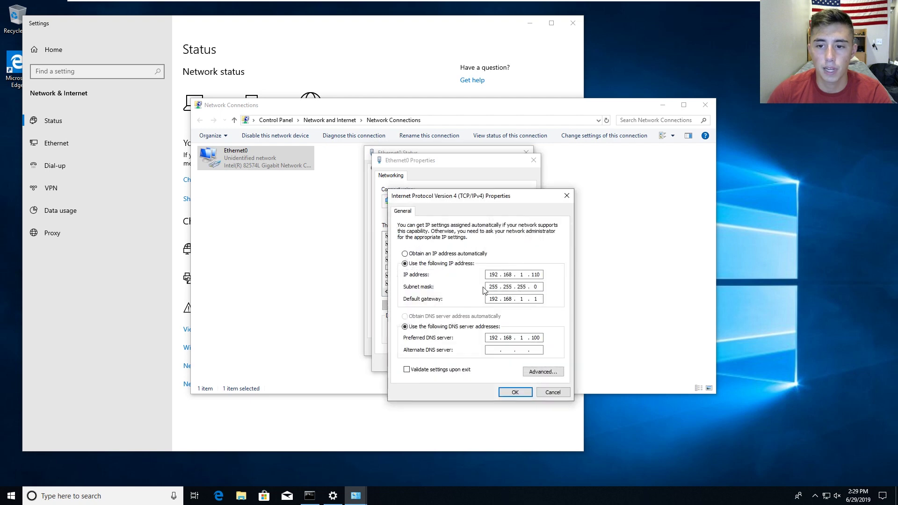
{"action": "left_click", "coordinate": [449, 255]}
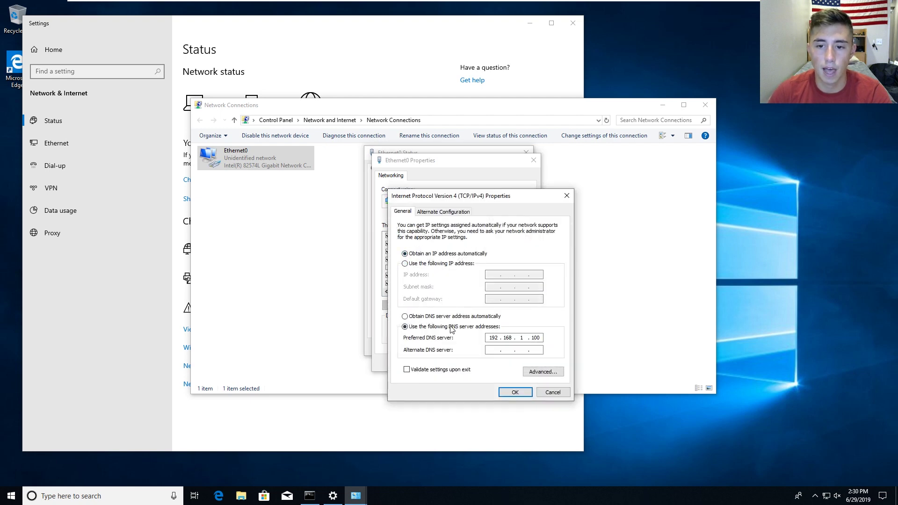
{"action": "left_click", "coordinate": [452, 316]}
{"action": "left_click", "coordinate": [515, 393]}
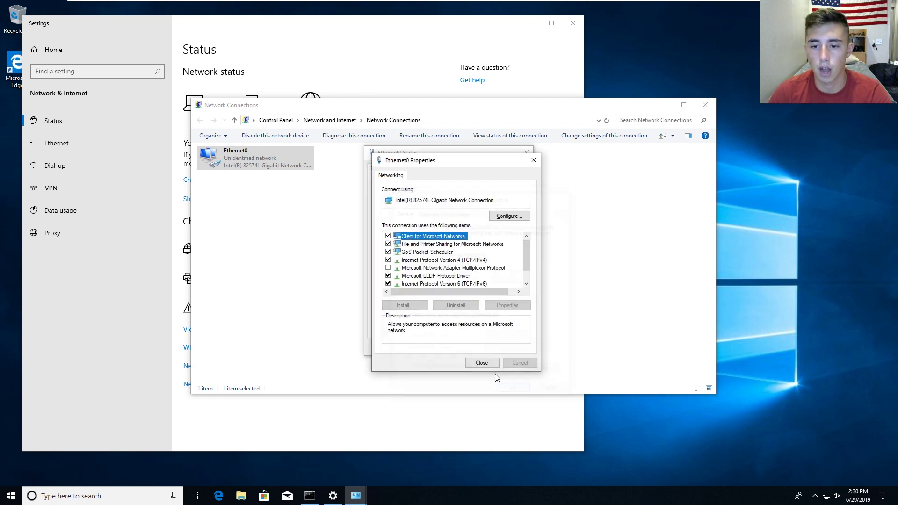
{"action": "left_click", "coordinate": [481, 363]}
{"action": "left_click", "coordinate": [513, 348]}
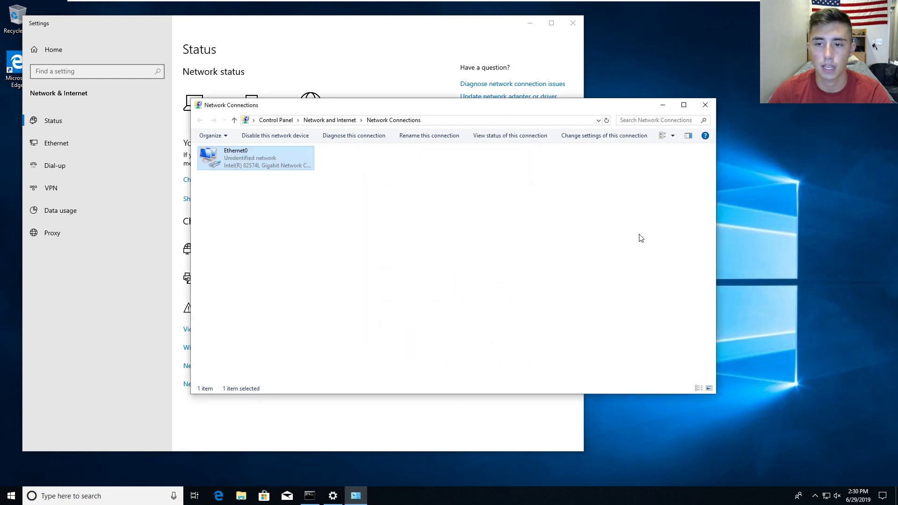
Step: Close Network Connections and Settings, then rerun ipconfig /all in Command Prompt
{"action": "left_click", "coordinate": [704, 105]}
{"action": "left_click", "coordinate": [570, 23]}
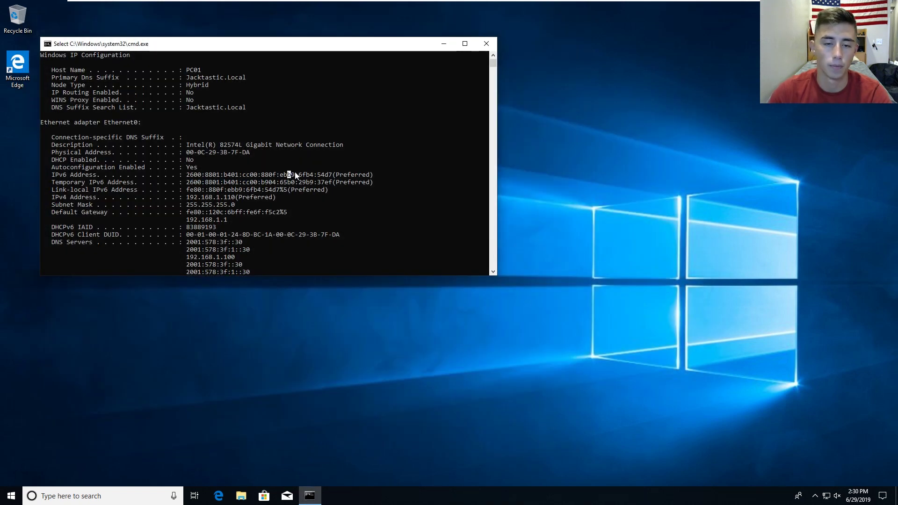
{"action": "scroll", "coordinate": [294, 173], "scroll_direction": "down", "scroll_amount": 1}
{"action": "key", "text": "Return"}
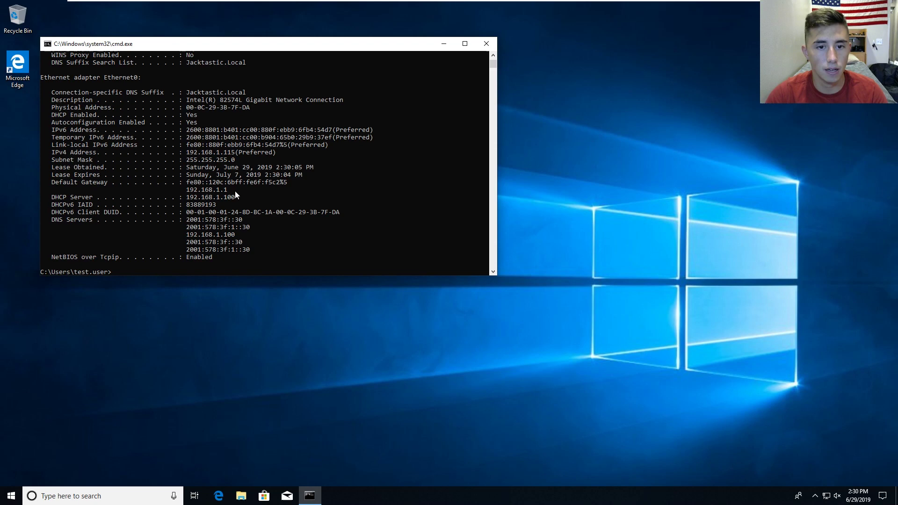
Step: Highlight the new IPv4 address 192.168.1.115 and the DHCP Enabled Yes line
{"action": "left_click_drag", "start_coordinate": [279, 152], "coordinate": [183, 152]}
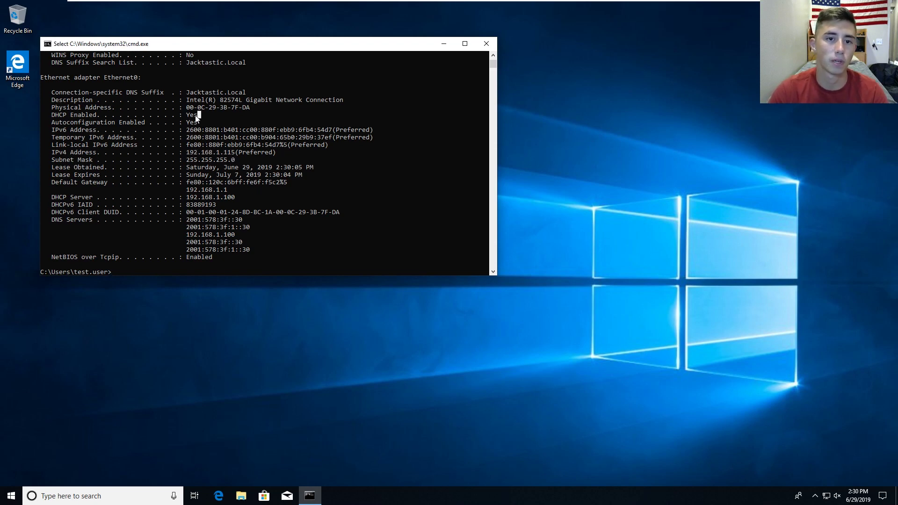
{"action": "left_click_drag", "start_coordinate": [198, 116], "coordinate": [52, 116]}
{"action": "left_click", "coordinate": [416, 228]}
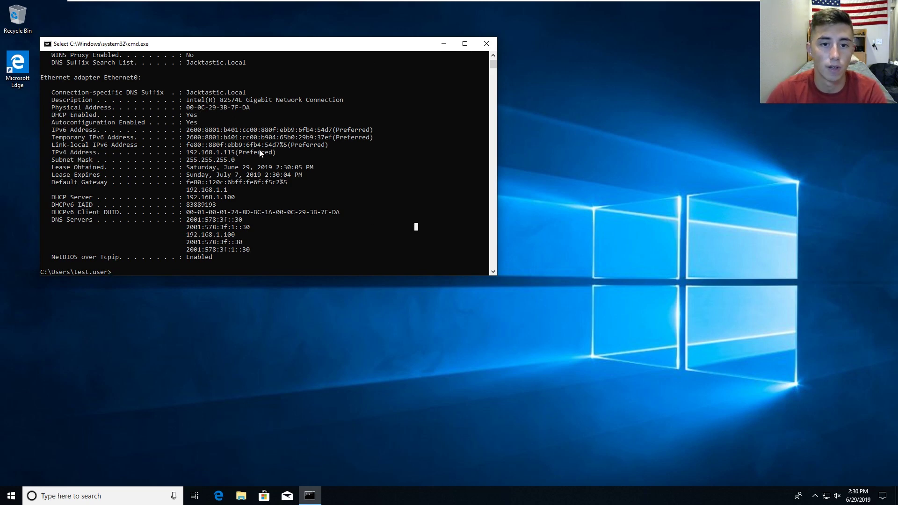
{"action": "left_click_drag", "start_coordinate": [273, 156], "coordinate": [183, 156]}
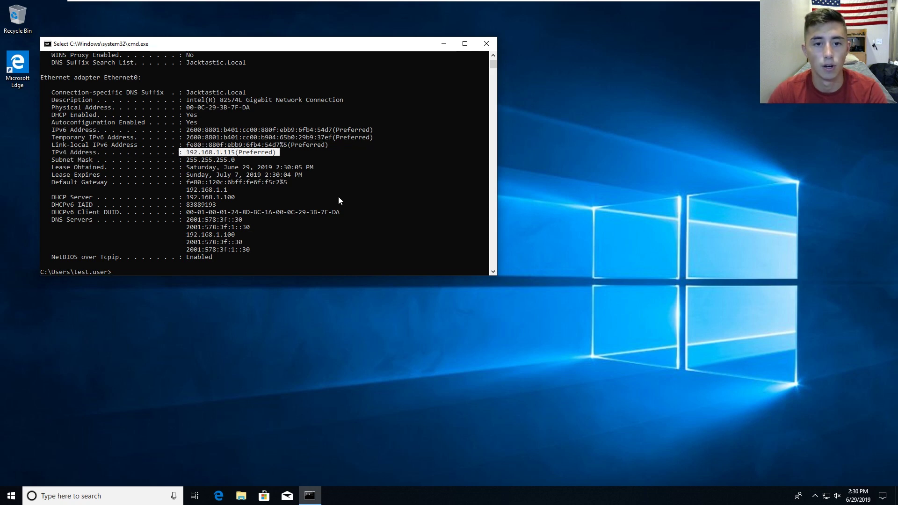
{"action": "left_click", "coordinate": [322, 190]}
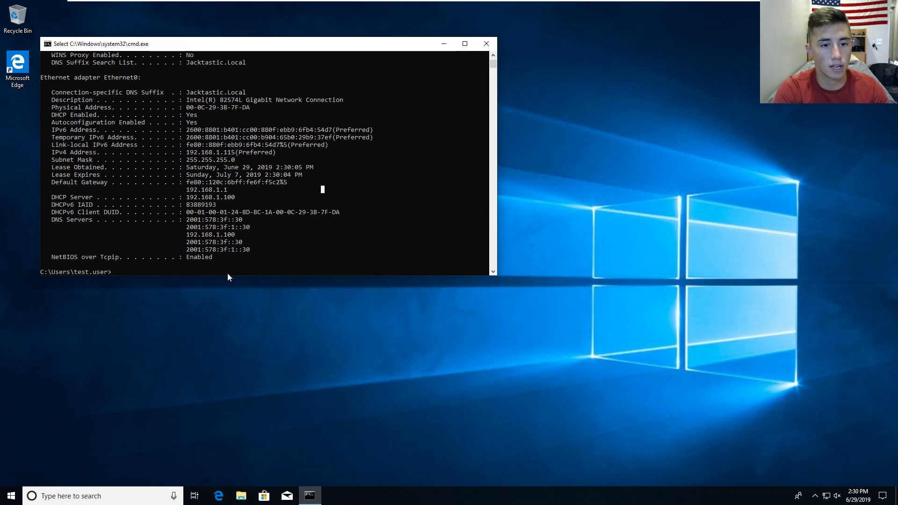
Step: Run ping 192.168.1.100 from the Windows 10 Command Prompt to test connectivity to the server
{"action": "key", "text": "Escape"}
{"action": "type", "text": "ping 1"}
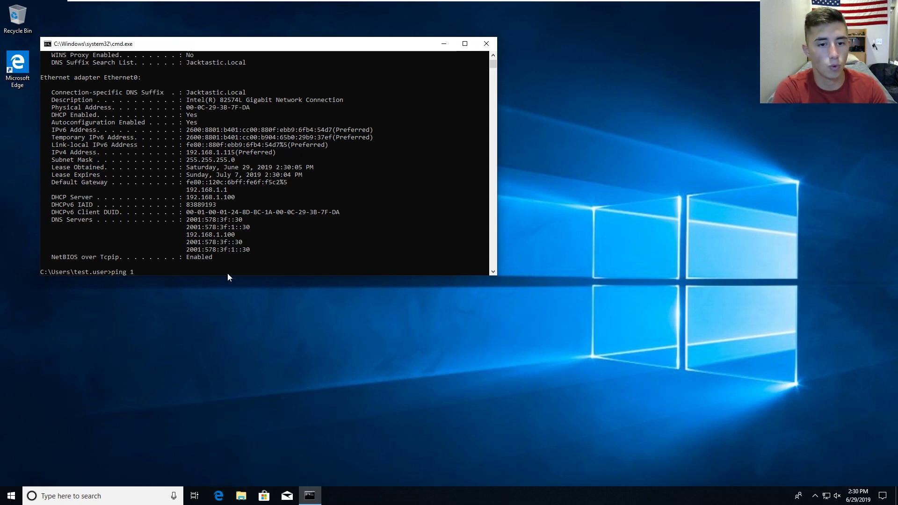
{"action": "type", "text": "92.16"}
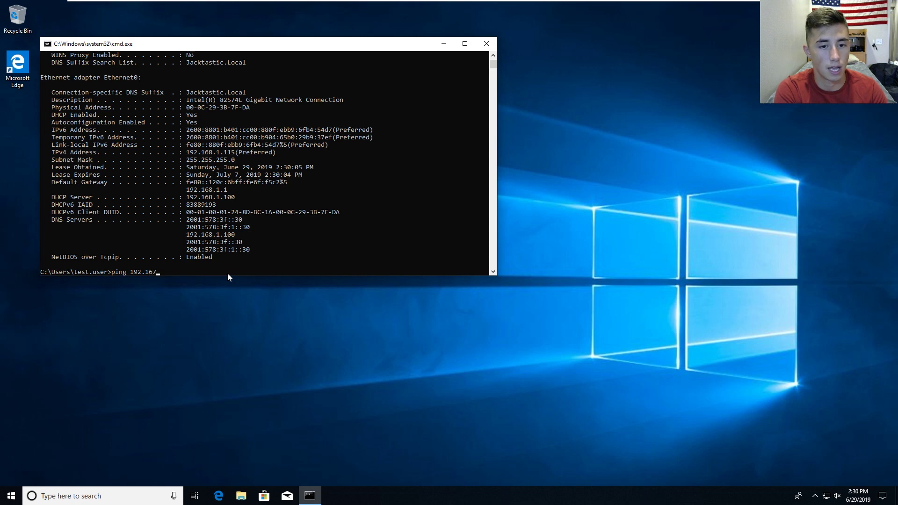
{"action": "type", "text": "8."}
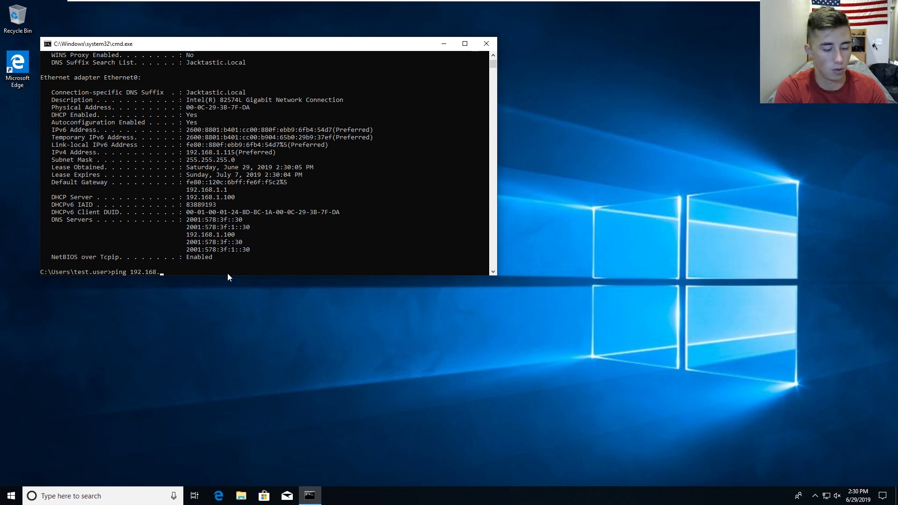
{"action": "type", "text": "1.100"}
{"action": "key", "text": "Return"}
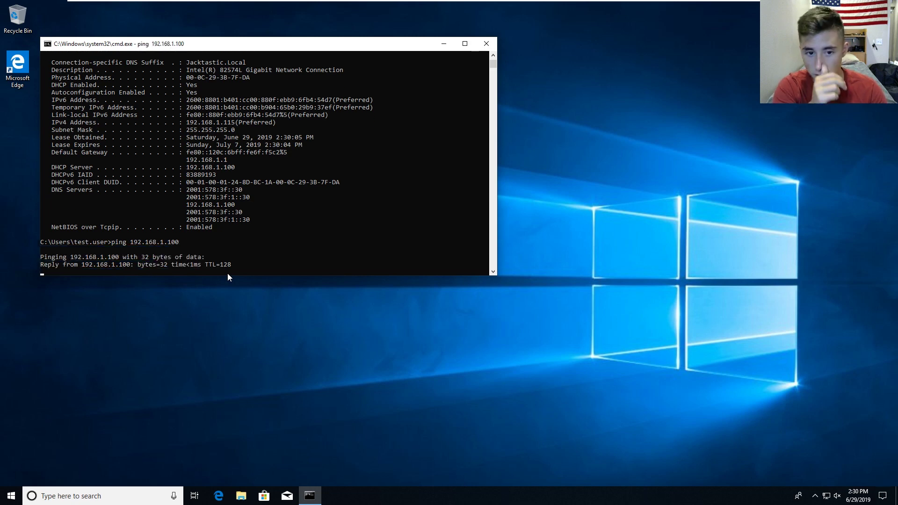